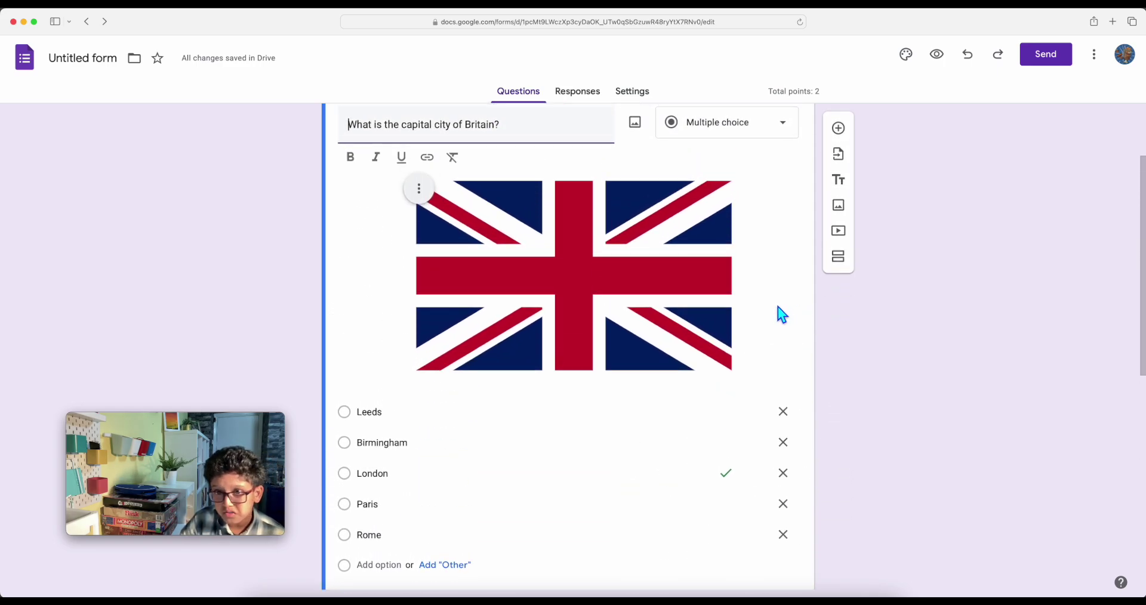
Review the quiz title, the Britain capital city question and the country name question with its accepted answers
scroll(778, 309, up, 2)
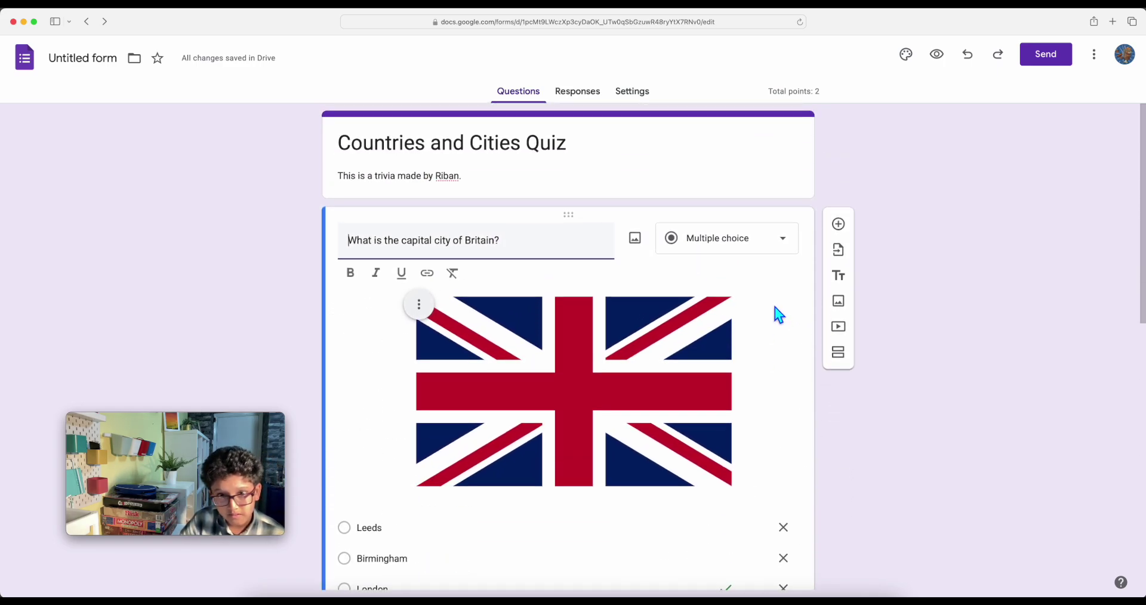
click(646, 168)
click(457, 244)
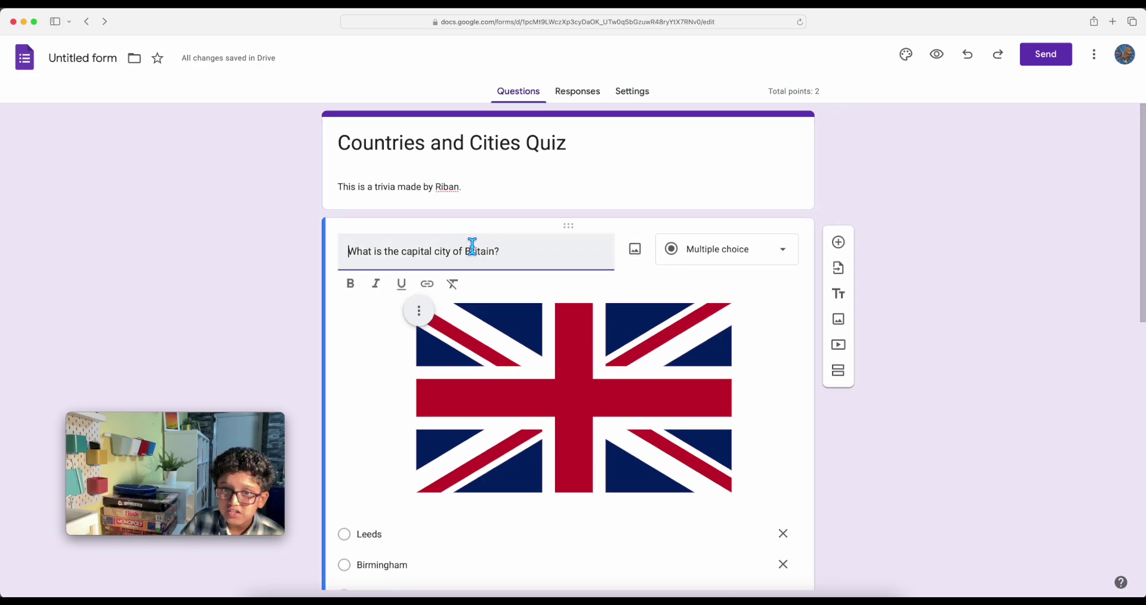
scroll(729, 278, down, 6)
scroll(726, 279, down, 3)
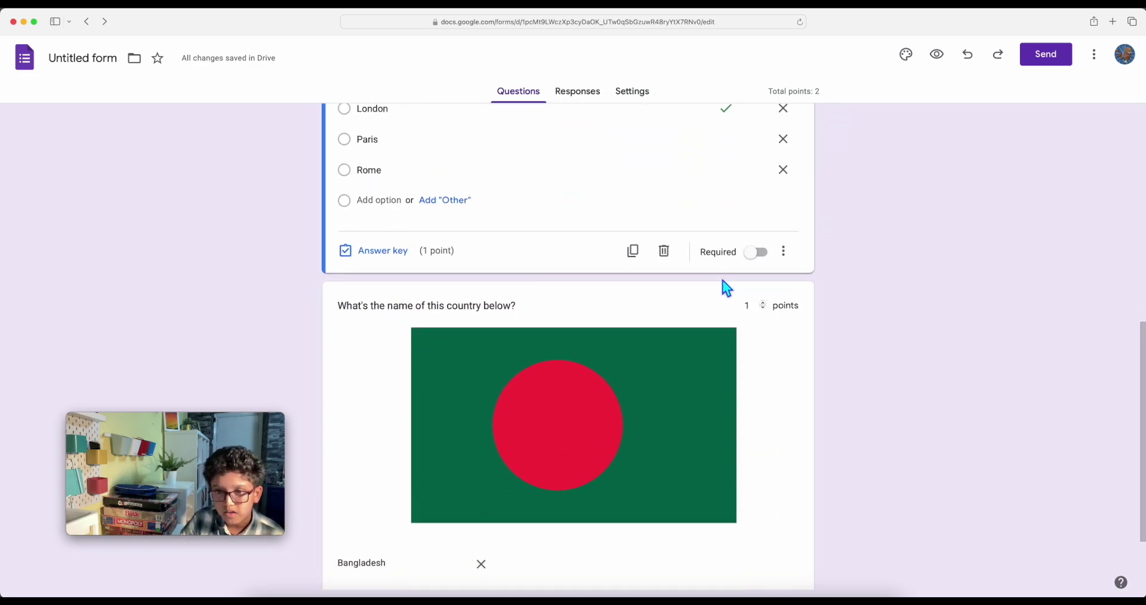
click(683, 294)
scroll(915, 209, up, 4)
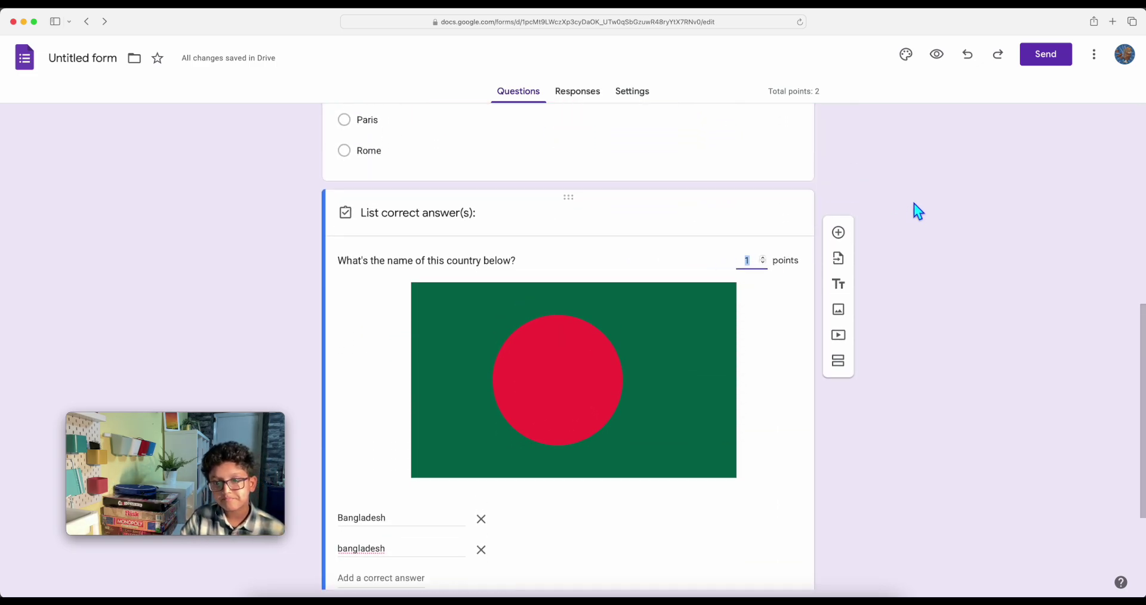
scroll(915, 205, down, 4)
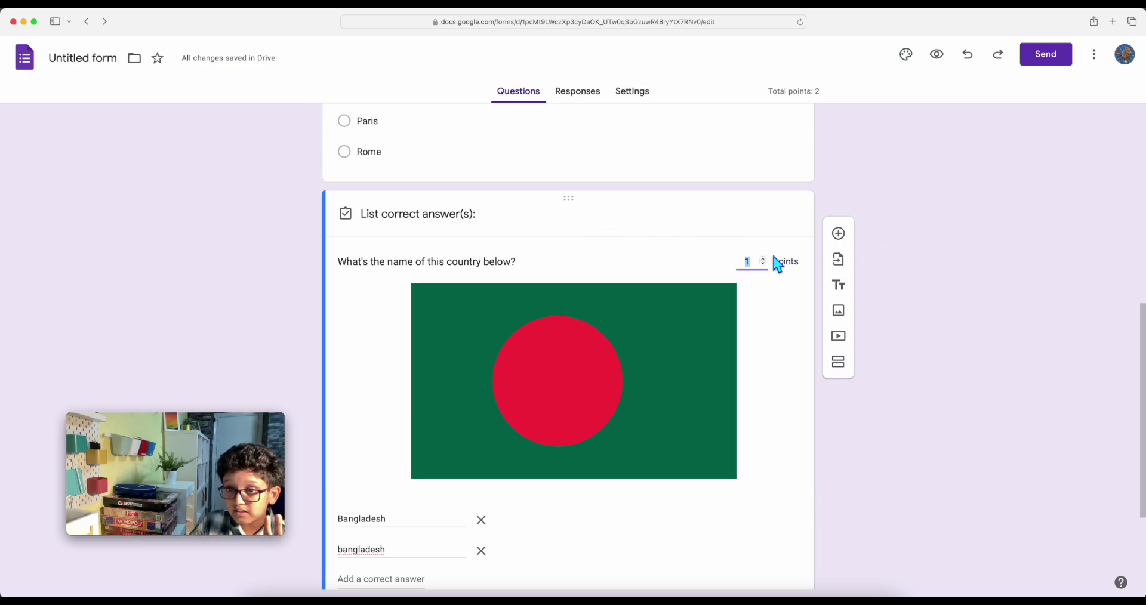
Add a new question below the country name question, reading "Is Toronto the Capital City of Canada"
click(751, 218)
scroll(913, 238, down, 2)
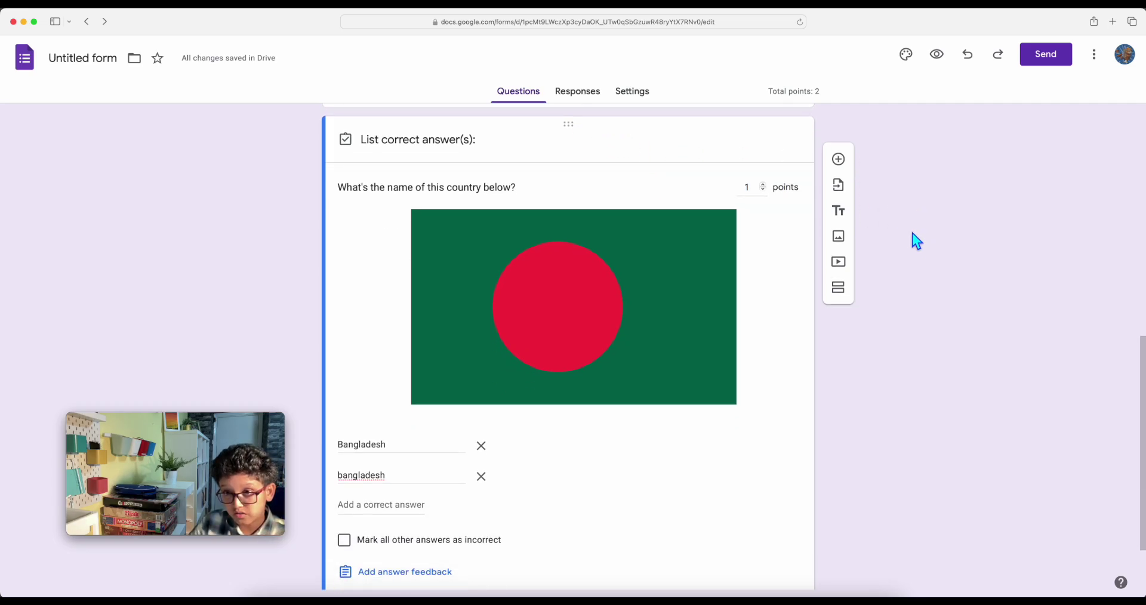
click(839, 160)
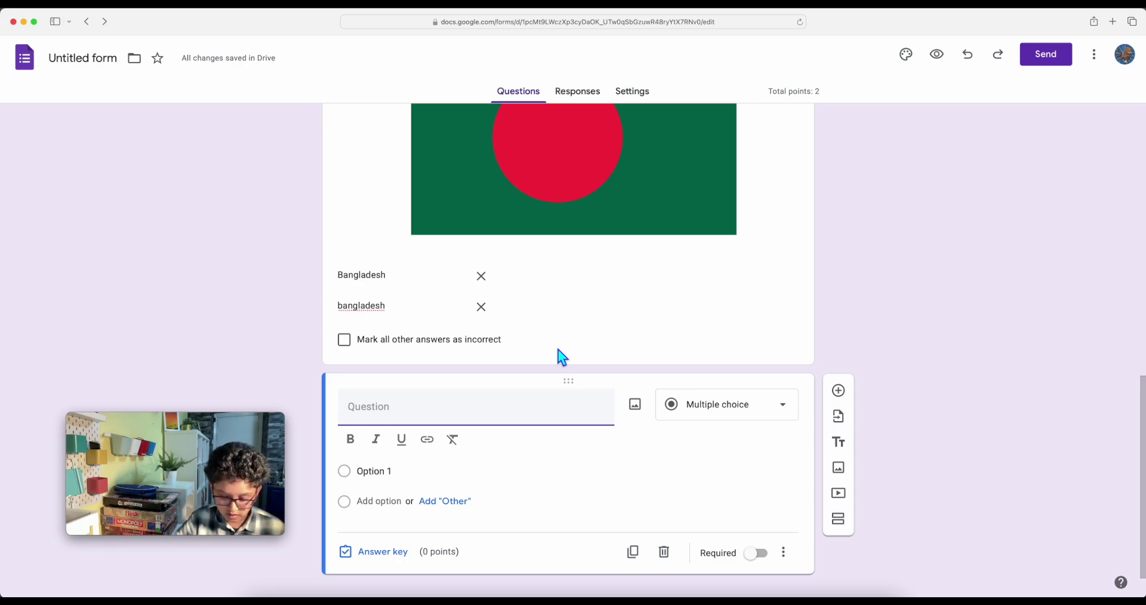
text(Is T)
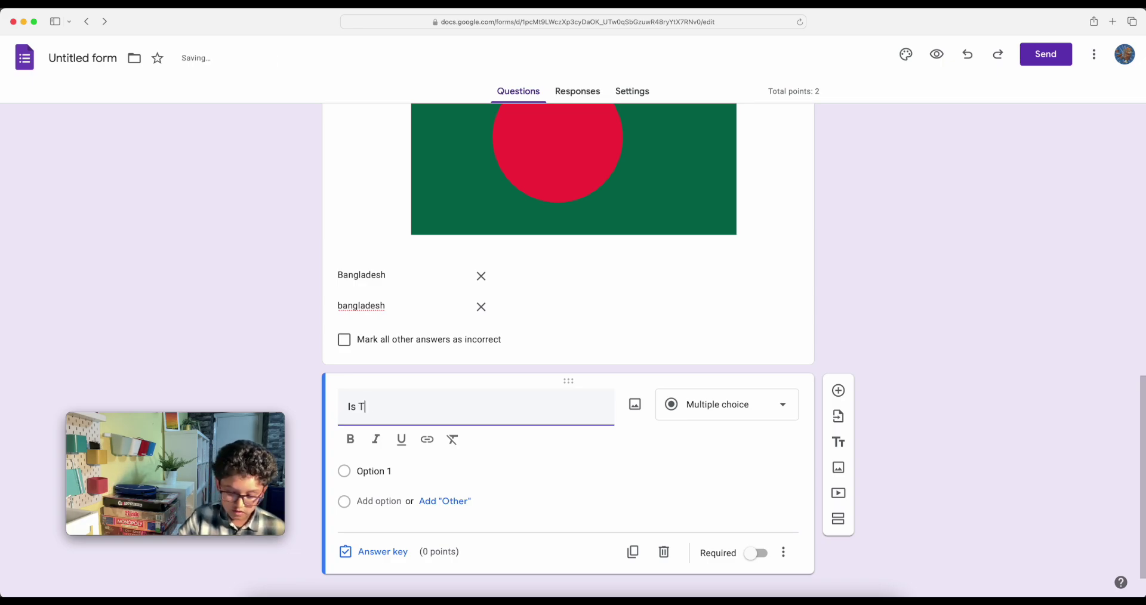
text(oronto the Ca)
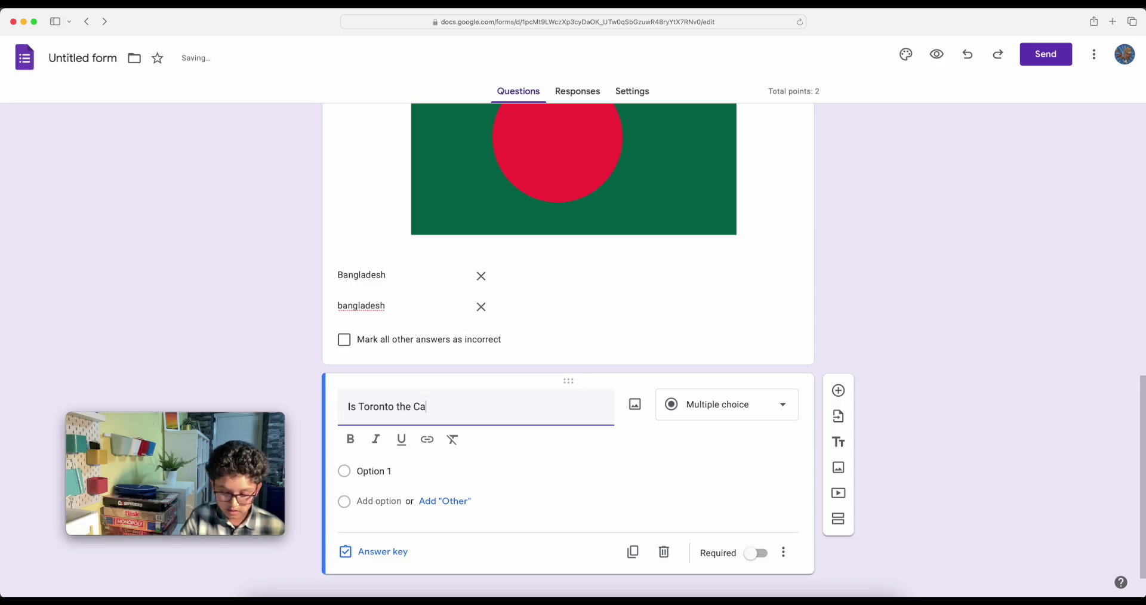
key(BackSpace)
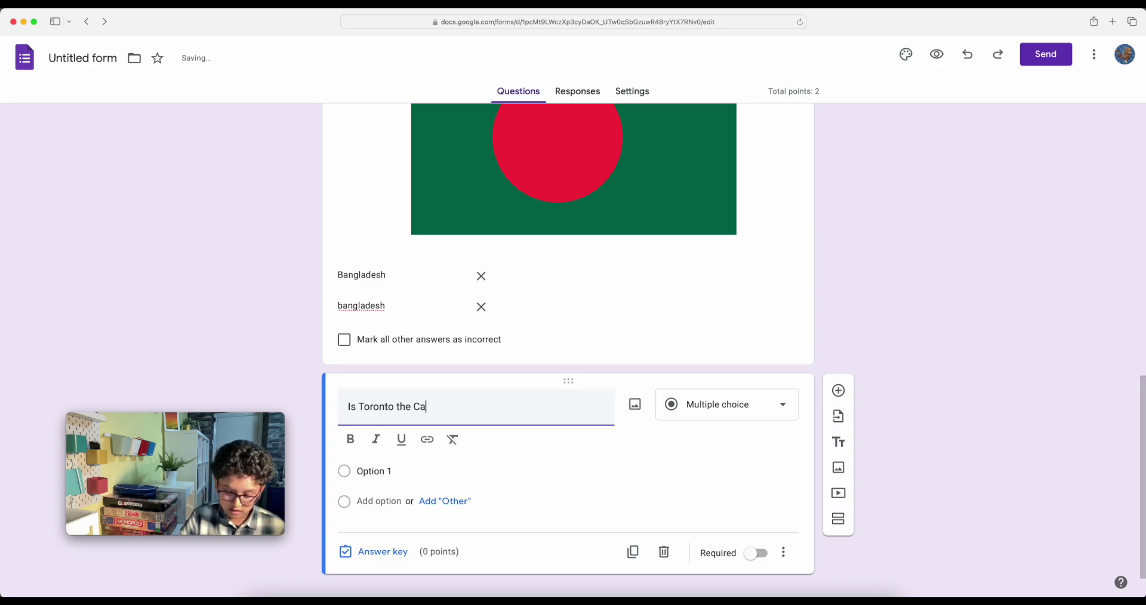
text(apital )
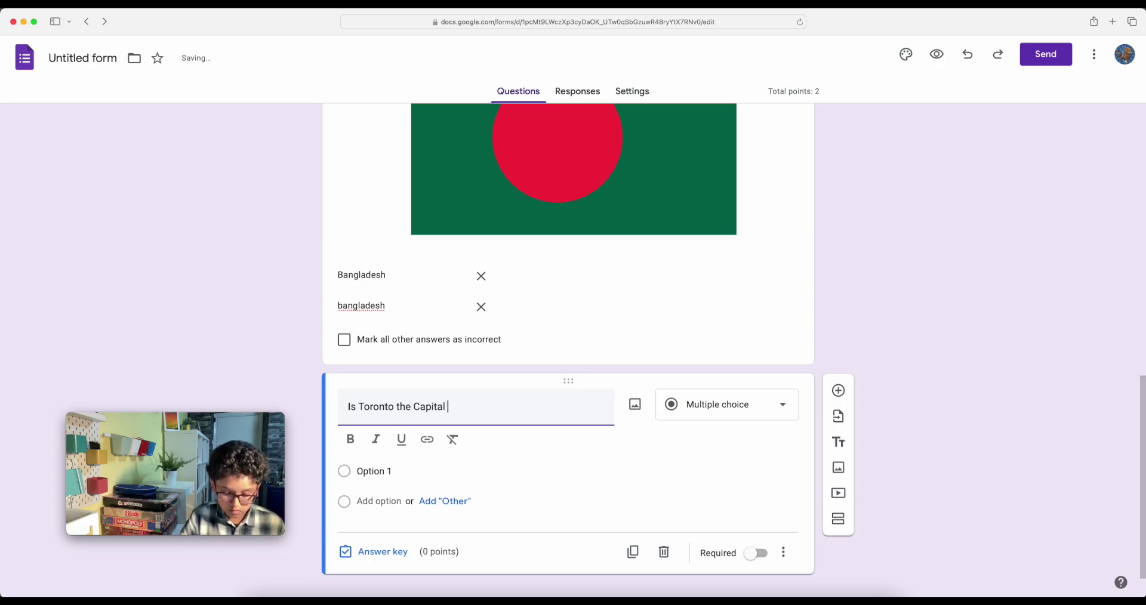
text(City of Canada)
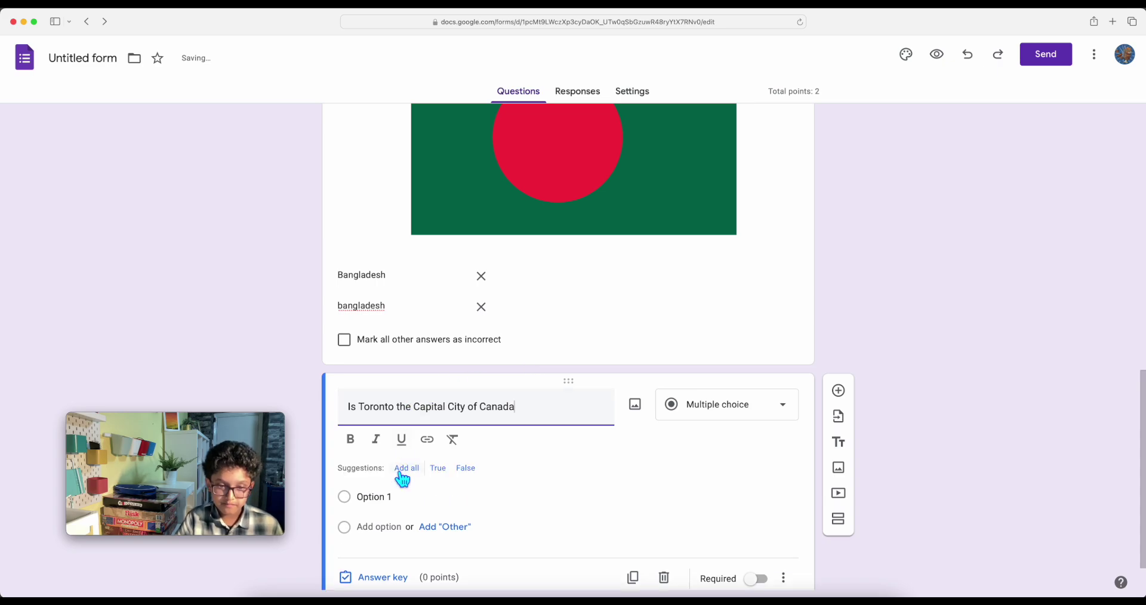
Give the Toronto question two answer options, "Yes" and "No"
click(381, 501)
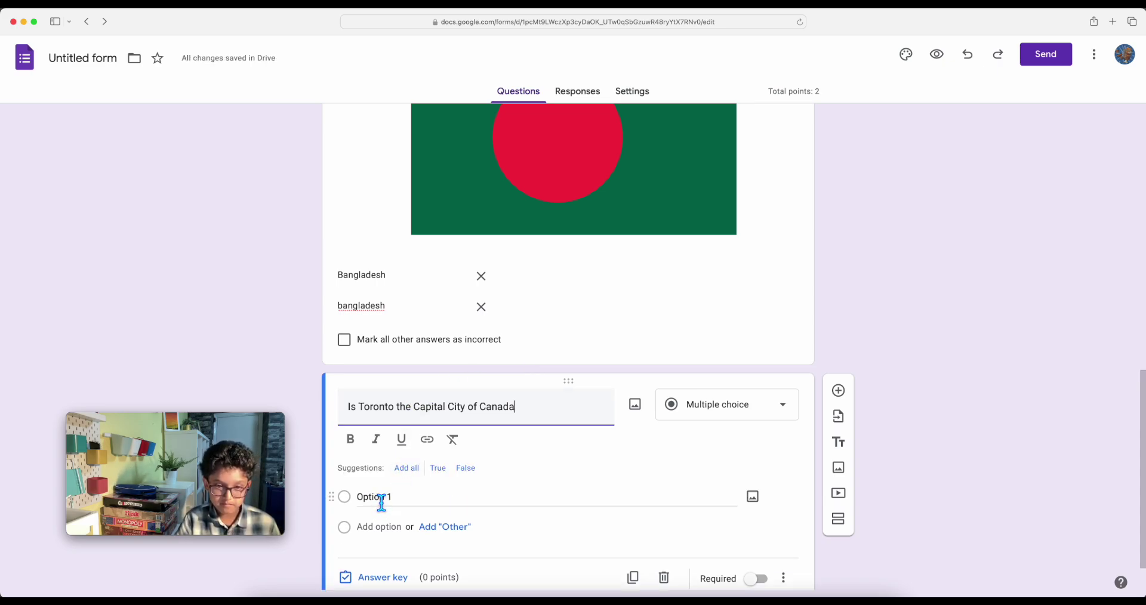
click(381, 503)
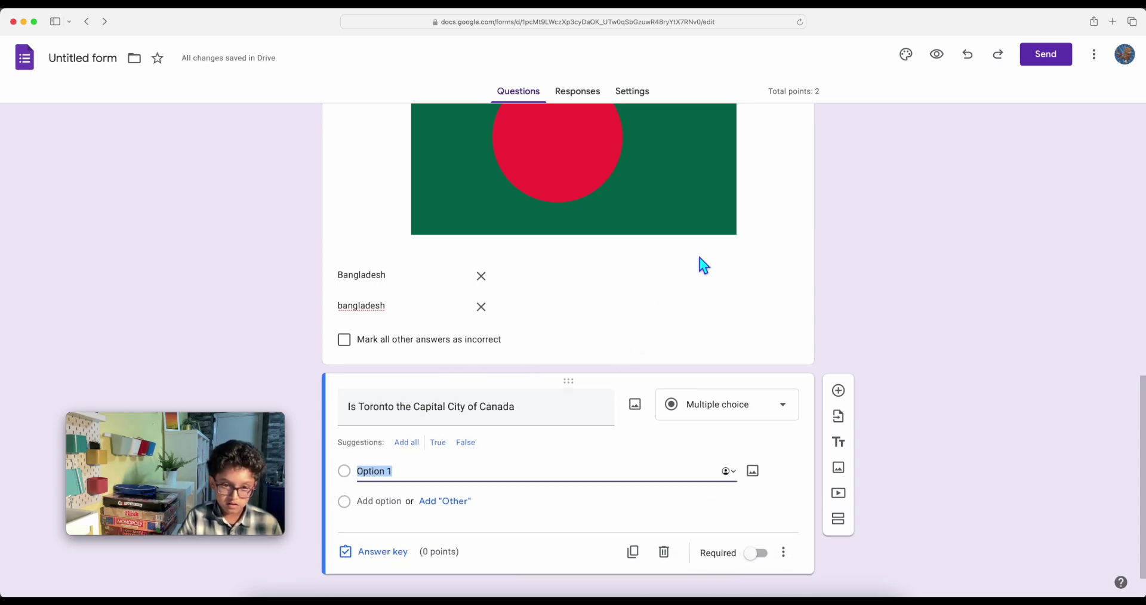
text(Yes)
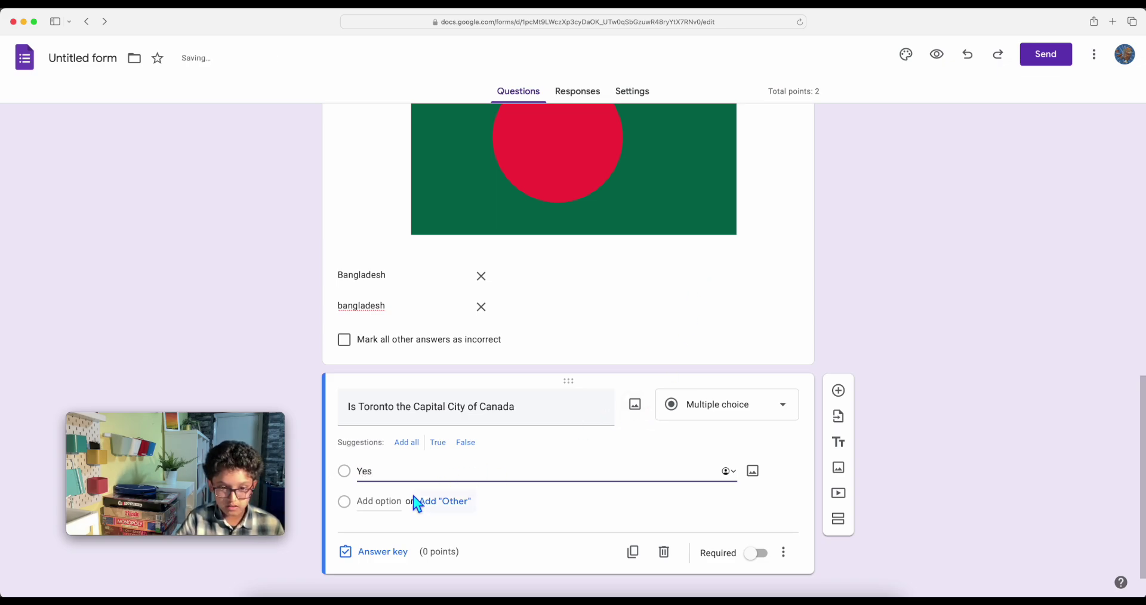
click(394, 503)
text(No)
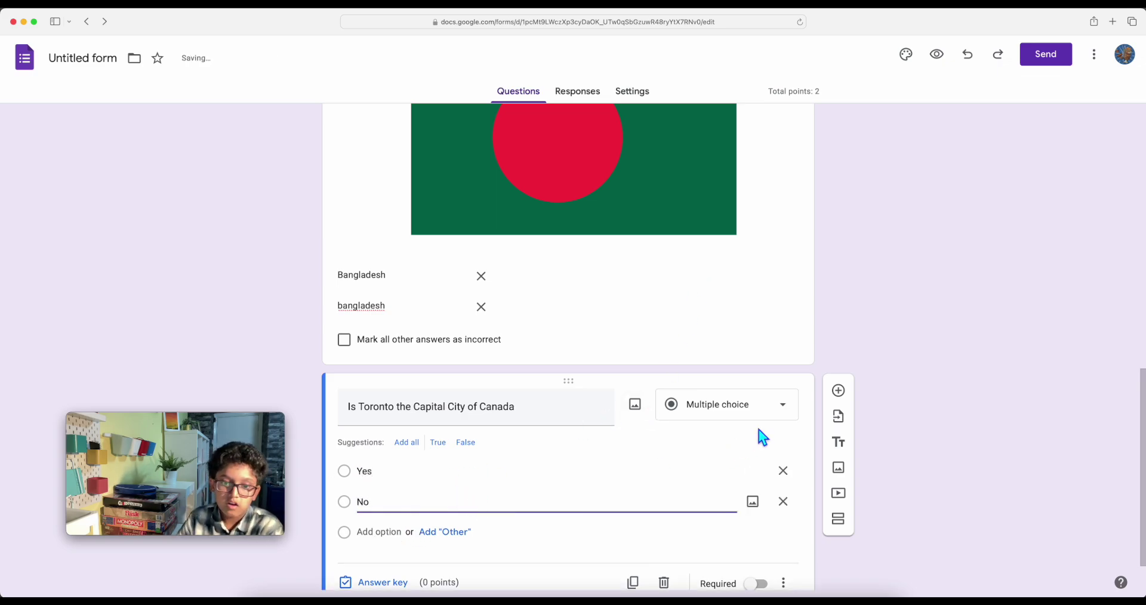
click(1039, 388)
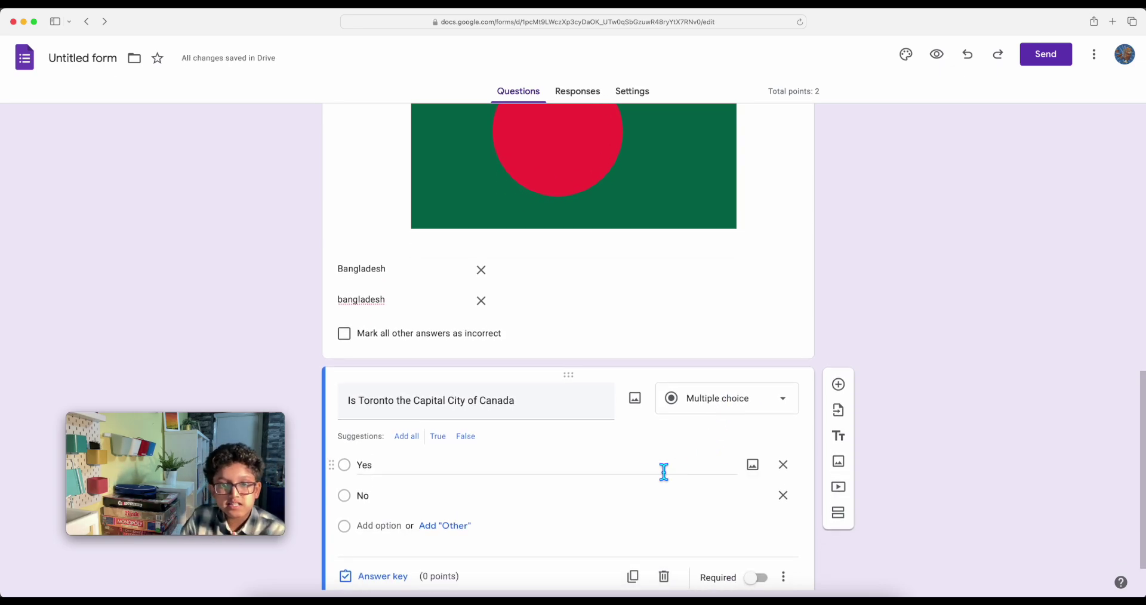
Change the Toronto question's type to Checkboxes
scroll(628, 469, down, 2)
click(710, 358)
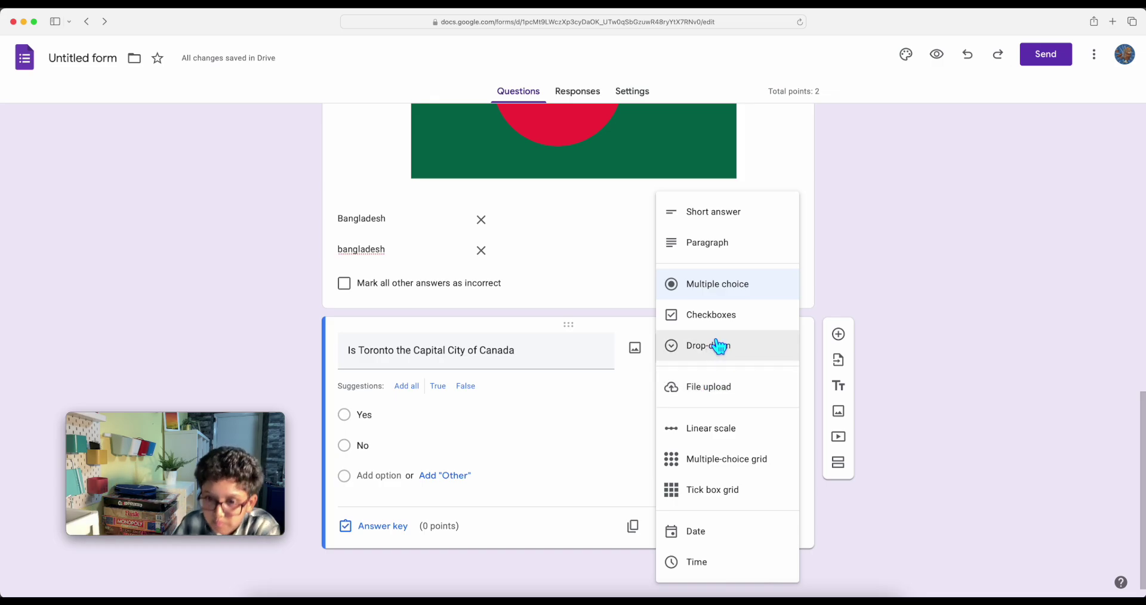
click(714, 316)
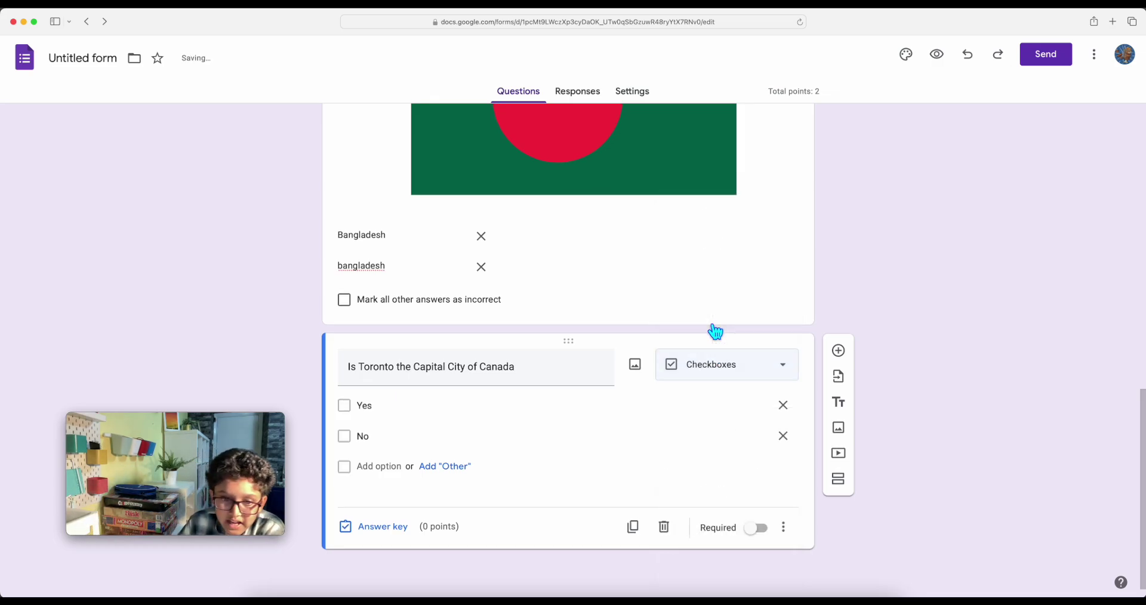
Try adding an "Other" answer option to the Toronto question, and remove it again
click(353, 408)
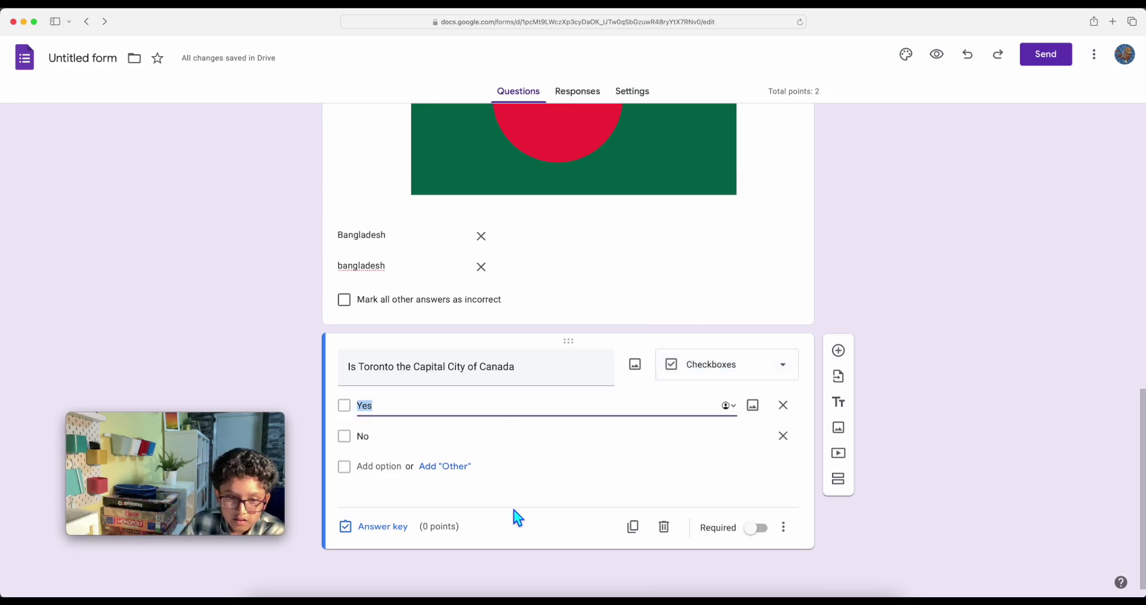
click(533, 490)
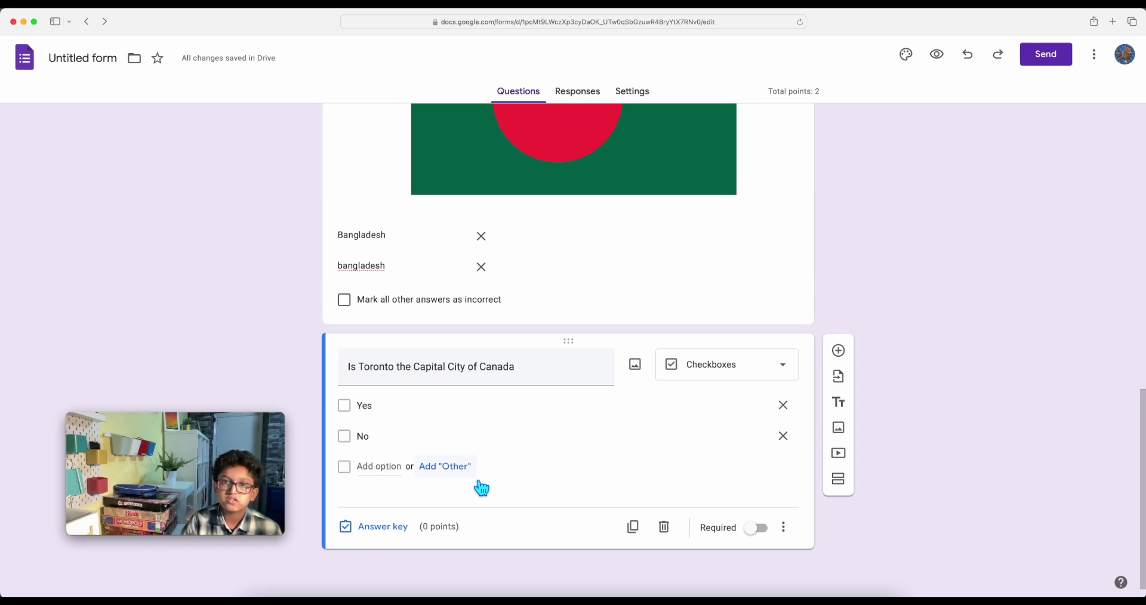
click(445, 468)
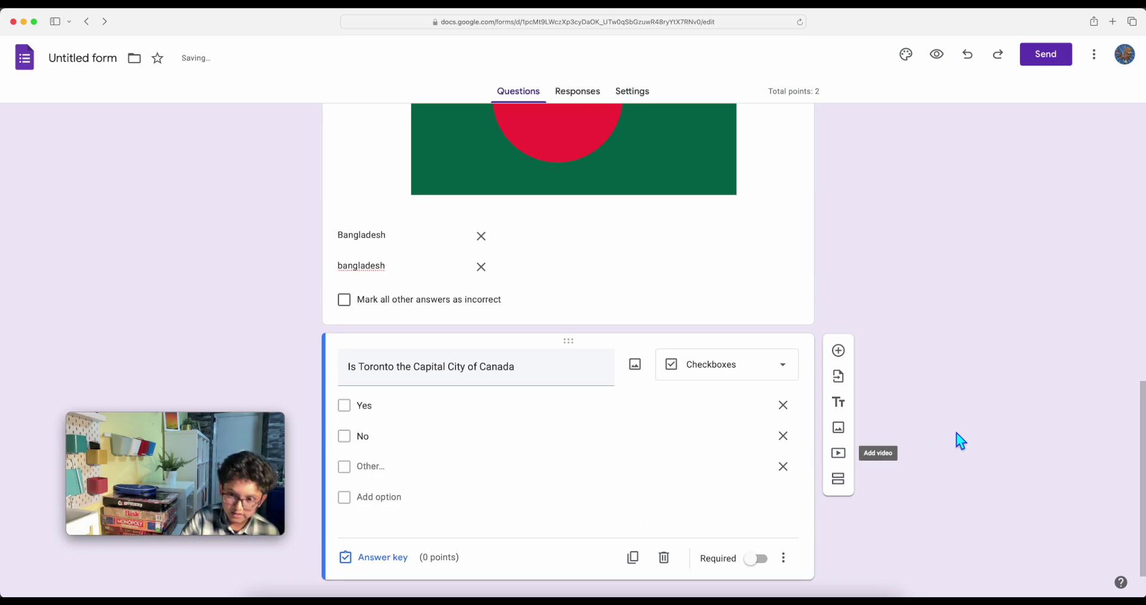
click(787, 469)
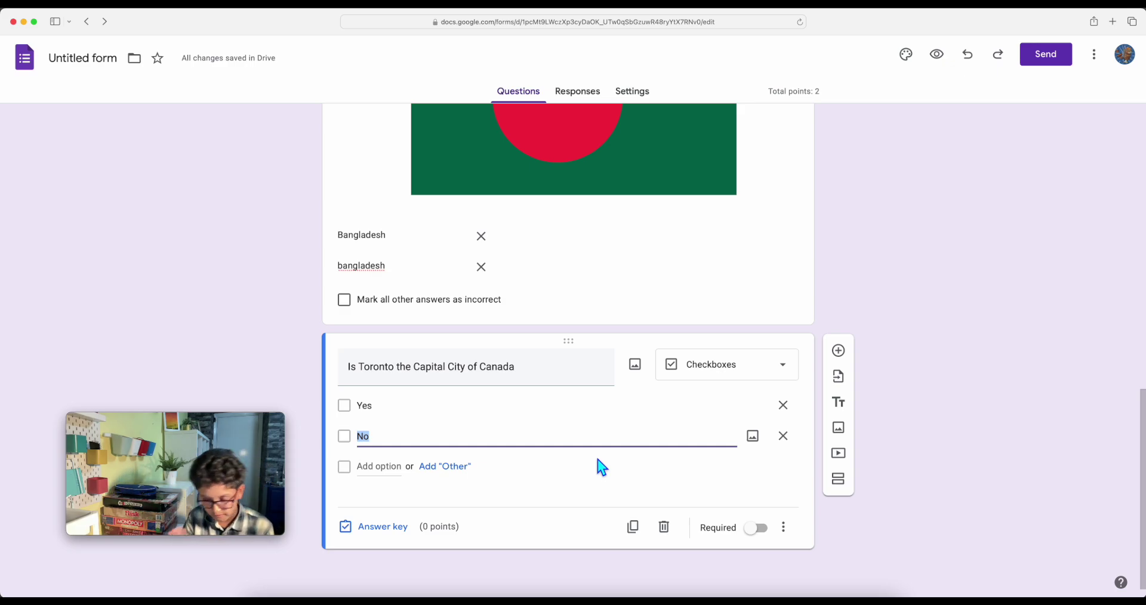
Start inserting an image into the Toronto question and examine the Google Images, Upload, Webcam and By URL sources, allowing camera access
click(647, 377)
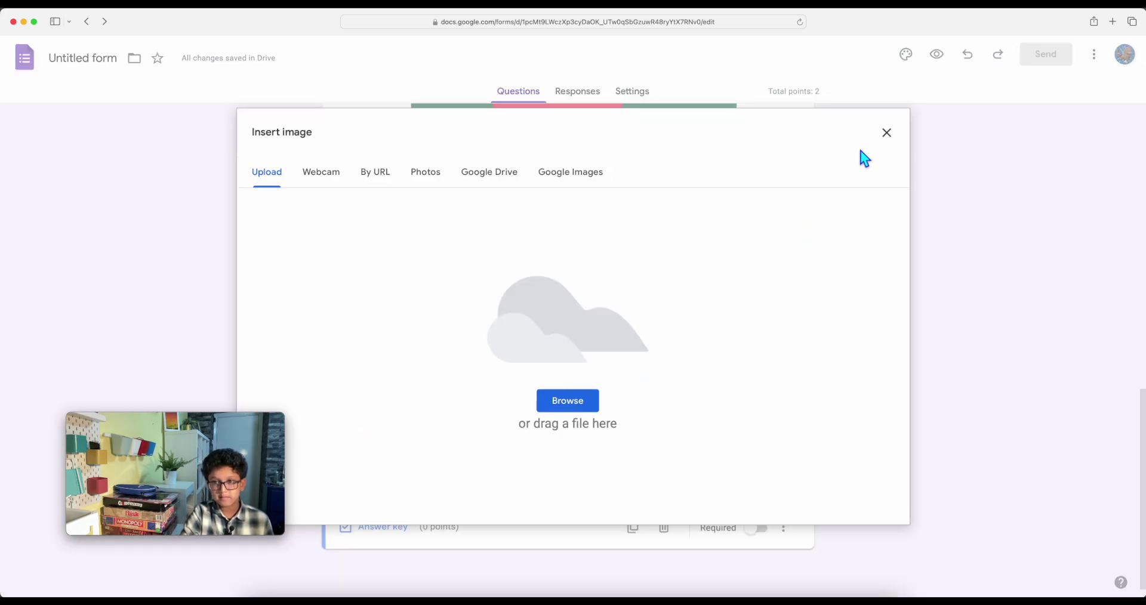
click(887, 133)
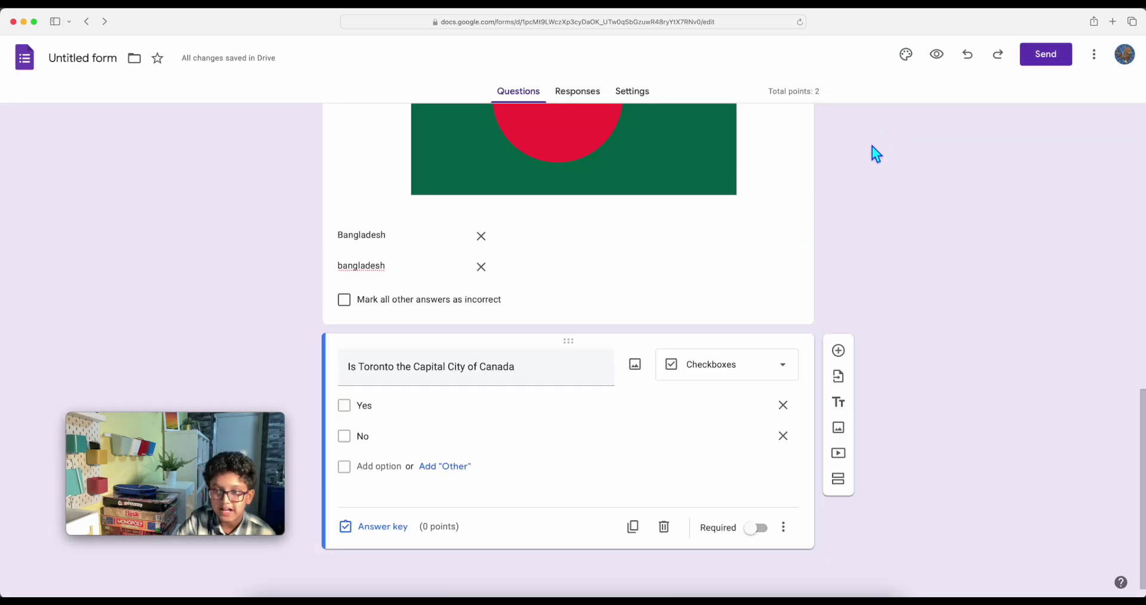
click(643, 372)
click(578, 189)
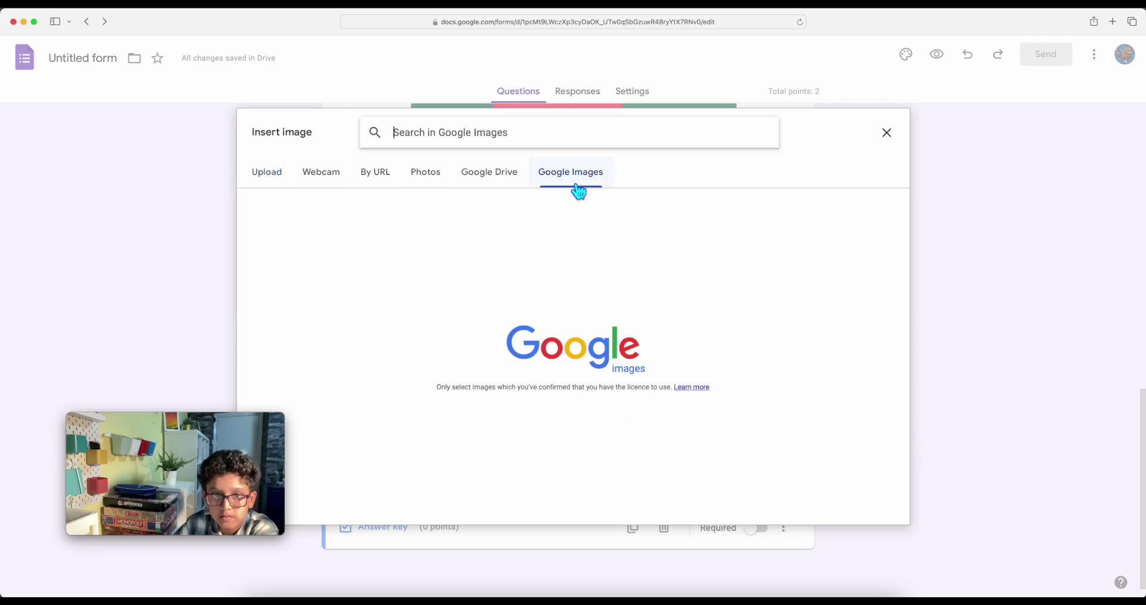
click(270, 172)
click(344, 175)
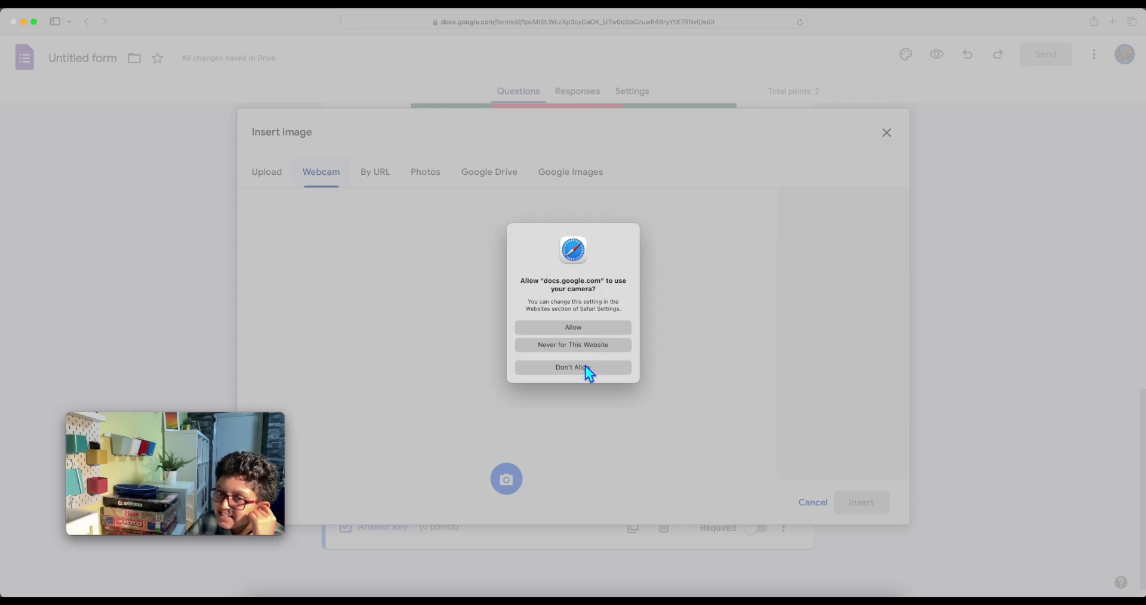
click(584, 329)
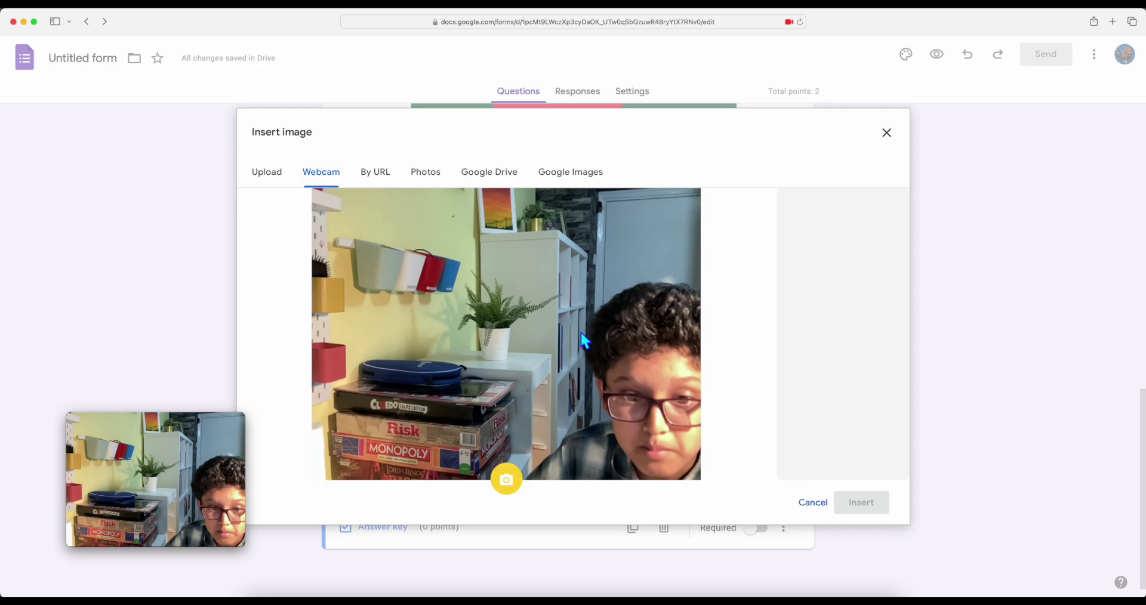
click(387, 173)
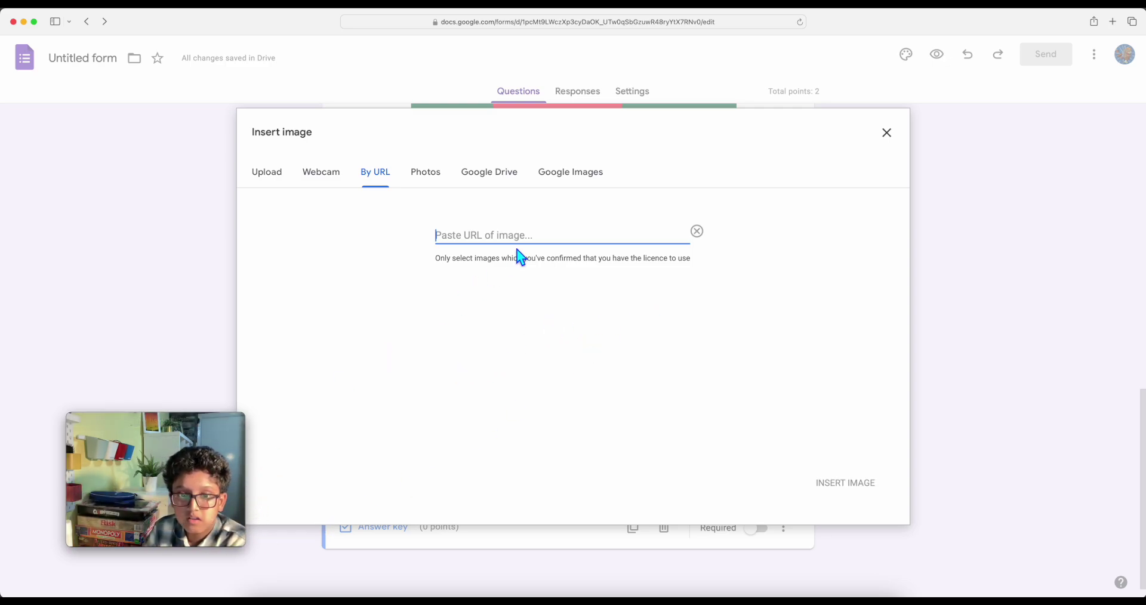
Search Google Images for "Canada flag" and insert the first flag picture into the Toronto question
click(571, 175)
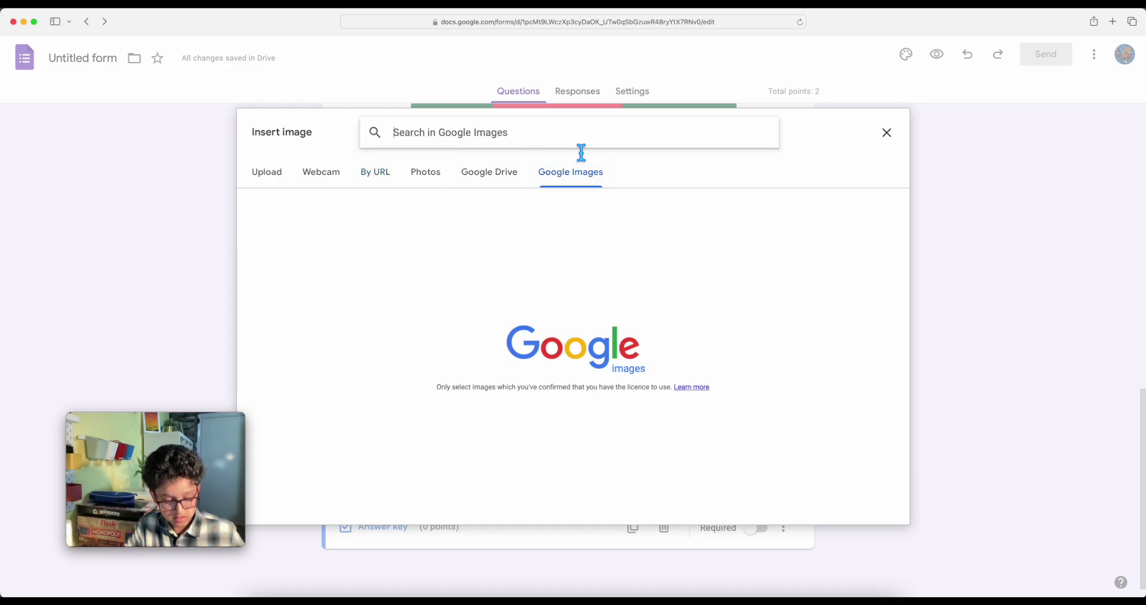
text(Canada)
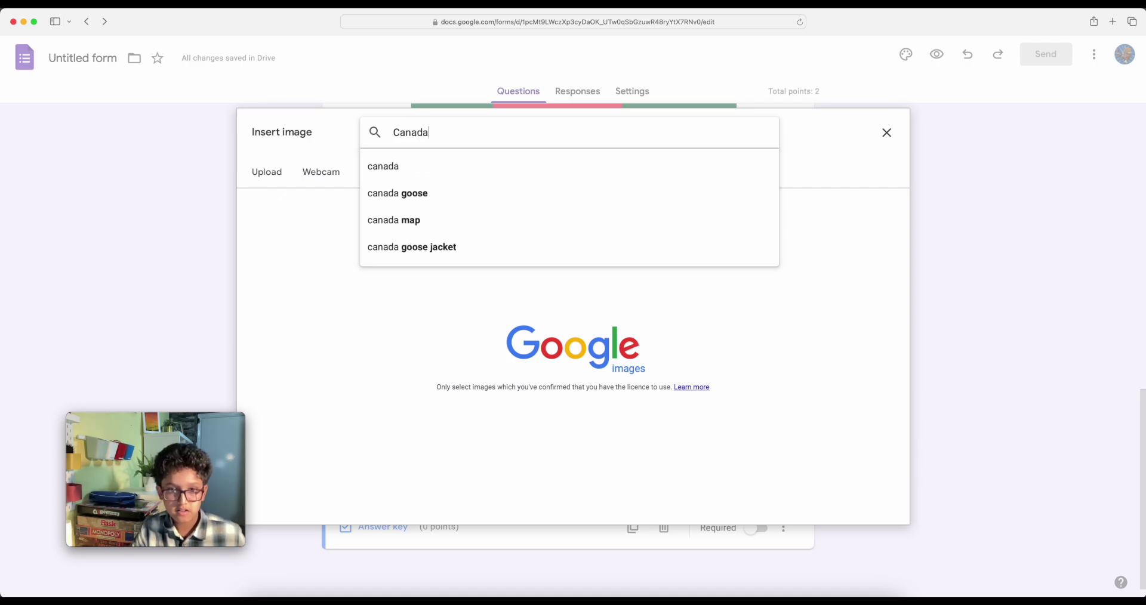
text( flag)
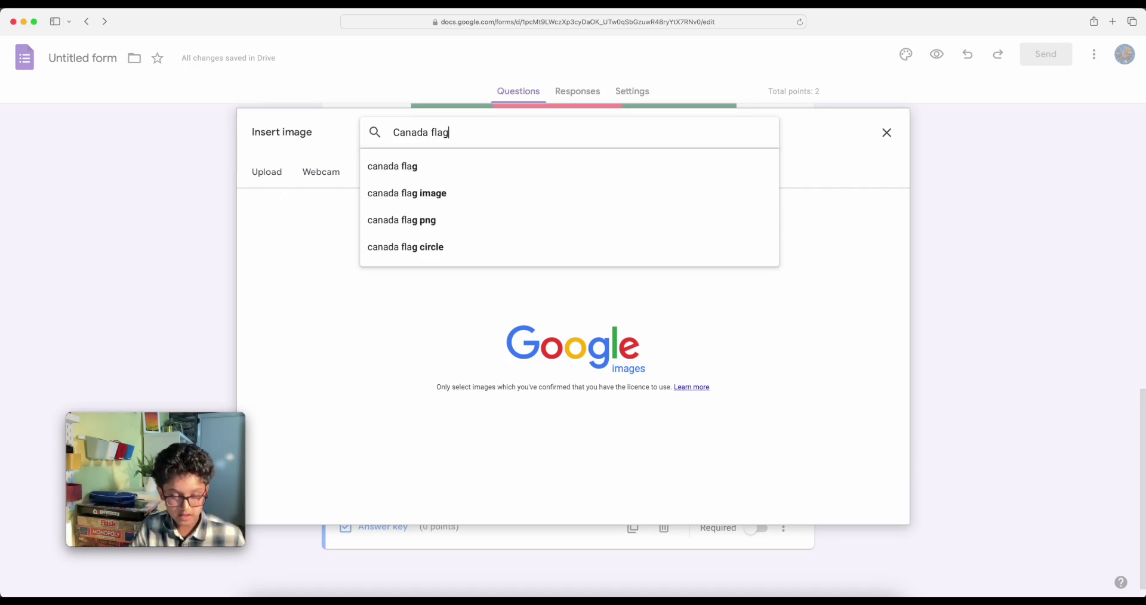
key(Return)
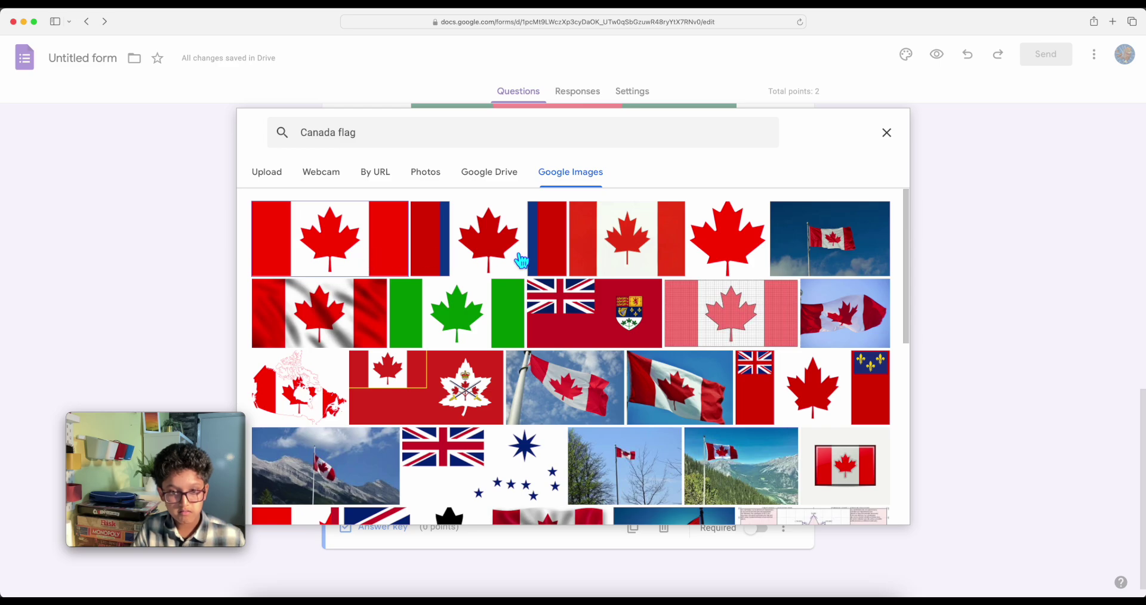
click(287, 253)
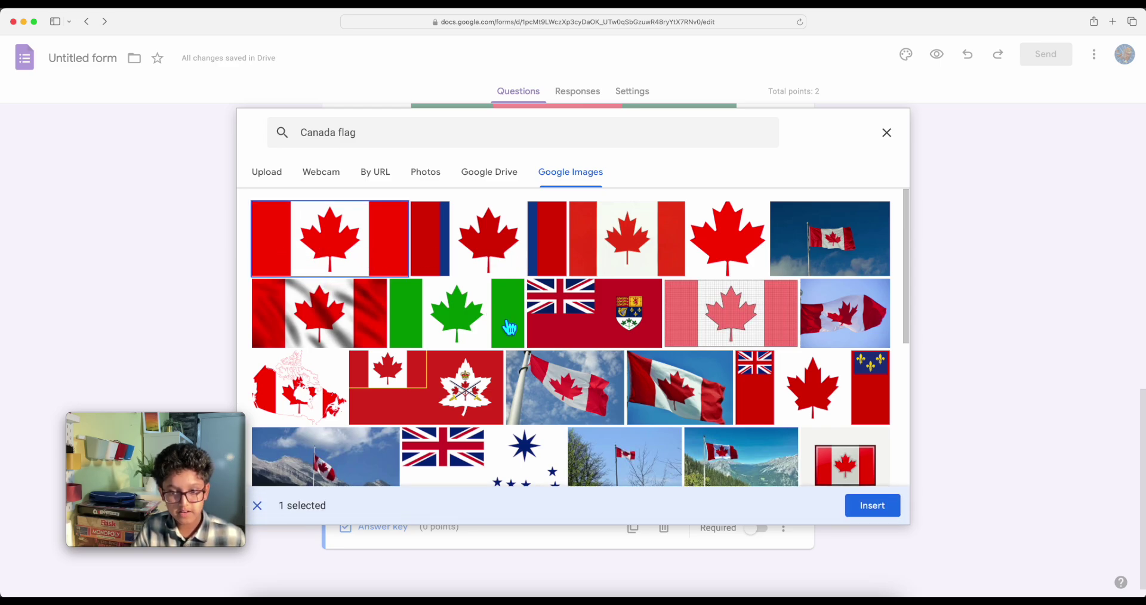
click(870, 505)
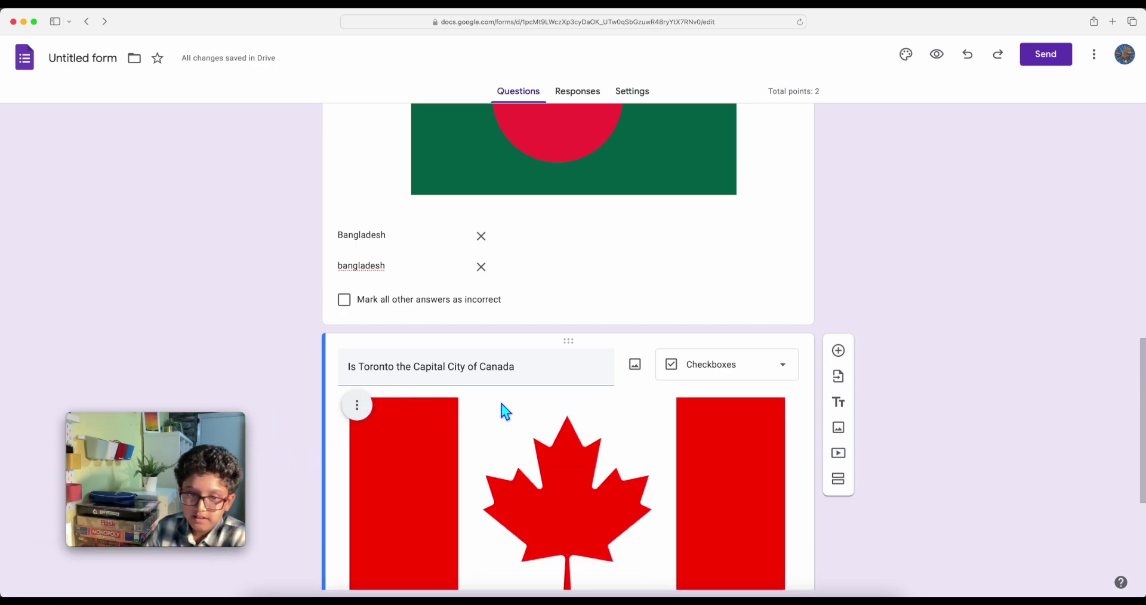
Add a question mark to the end of the "Is Toronto the Capital City of Canada" question
scroll(505, 434, down, 5)
scroll(504, 428, up, 1)
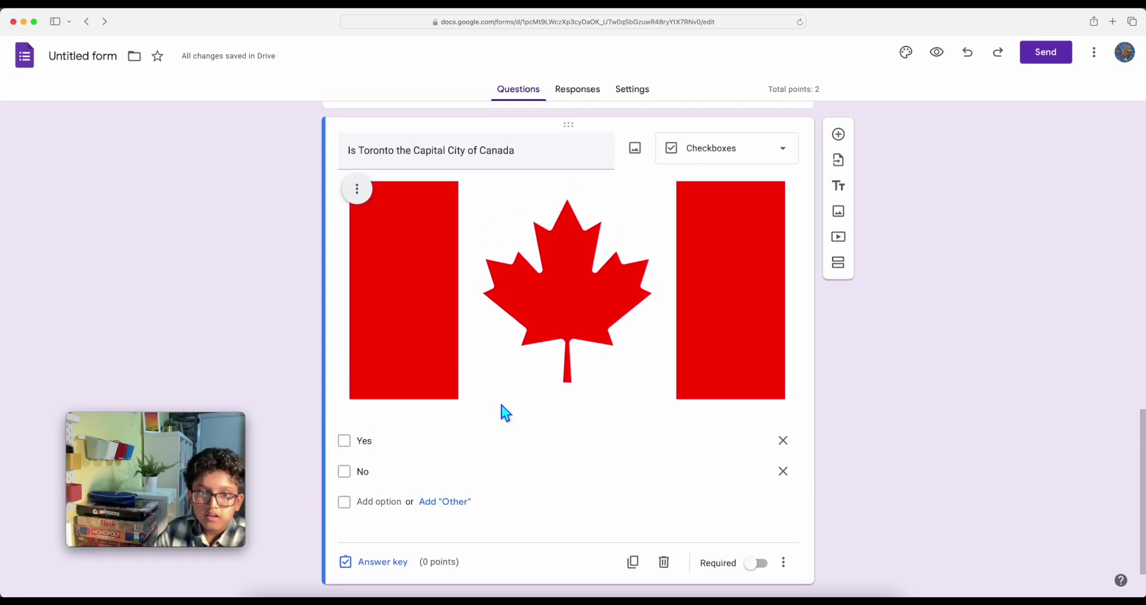
triple_click(525, 154)
click(576, 164)
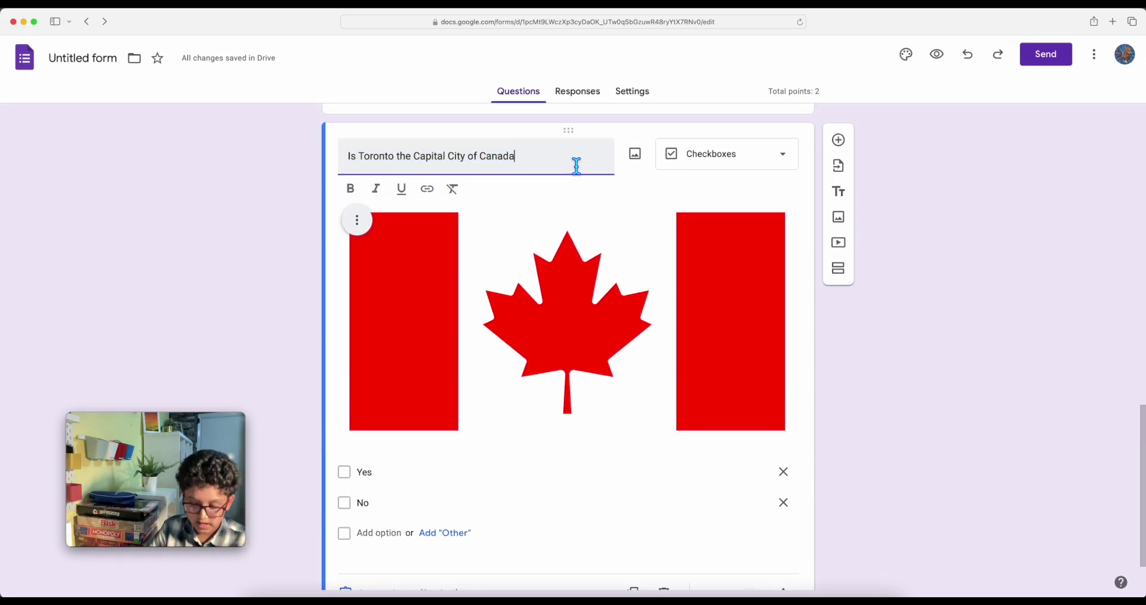
text(?)
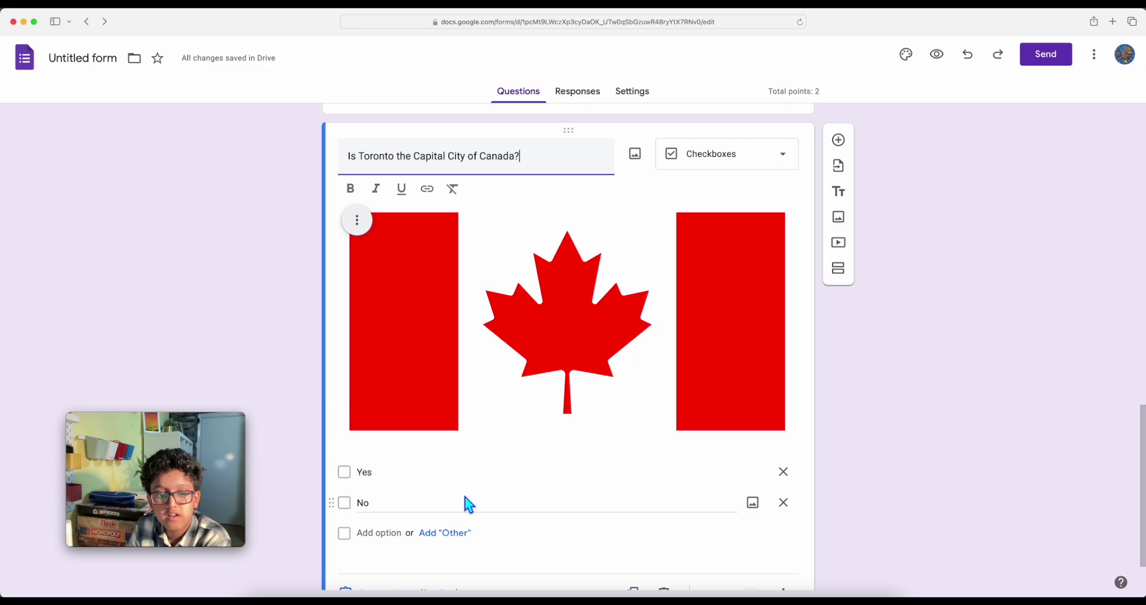
Mark "No" as the correct answer in the Toronto question's answer key
scroll(465, 499, down, 2)
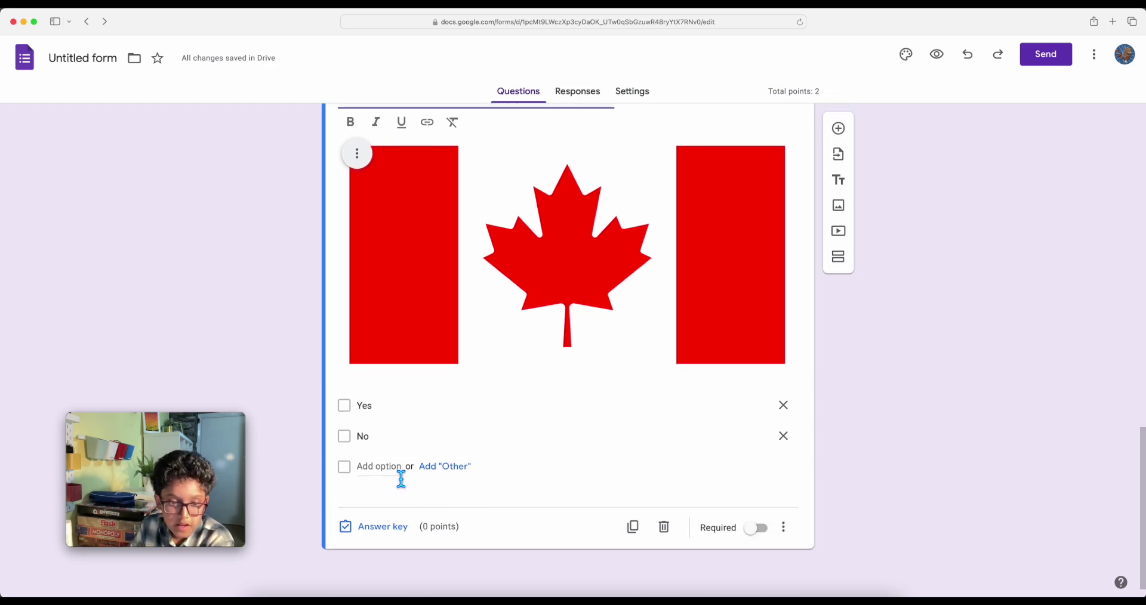
click(406, 527)
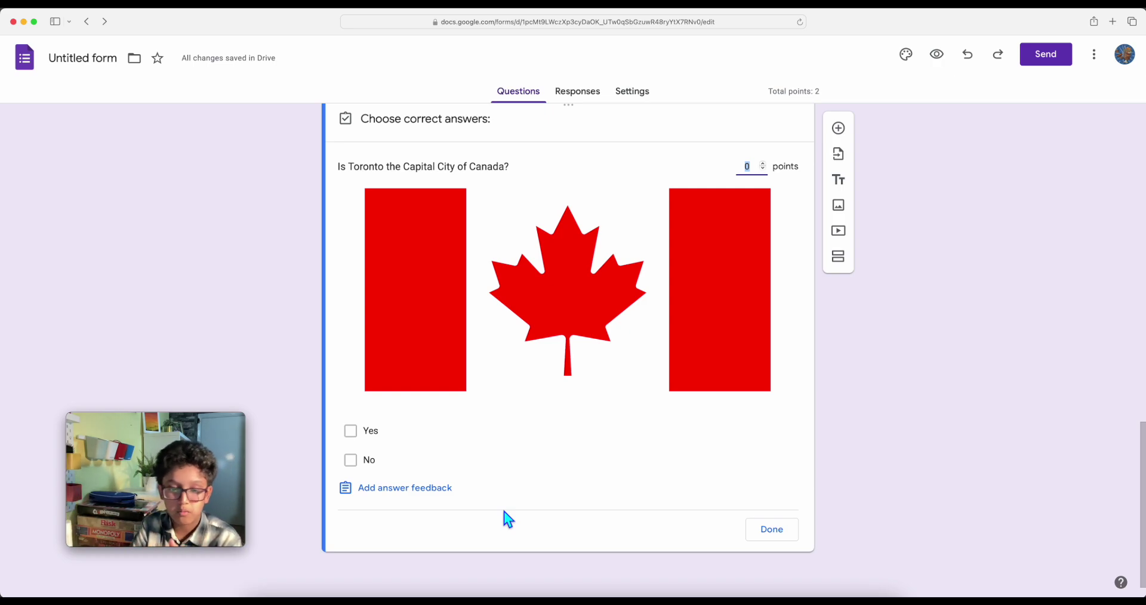
scroll(493, 387, down, 1)
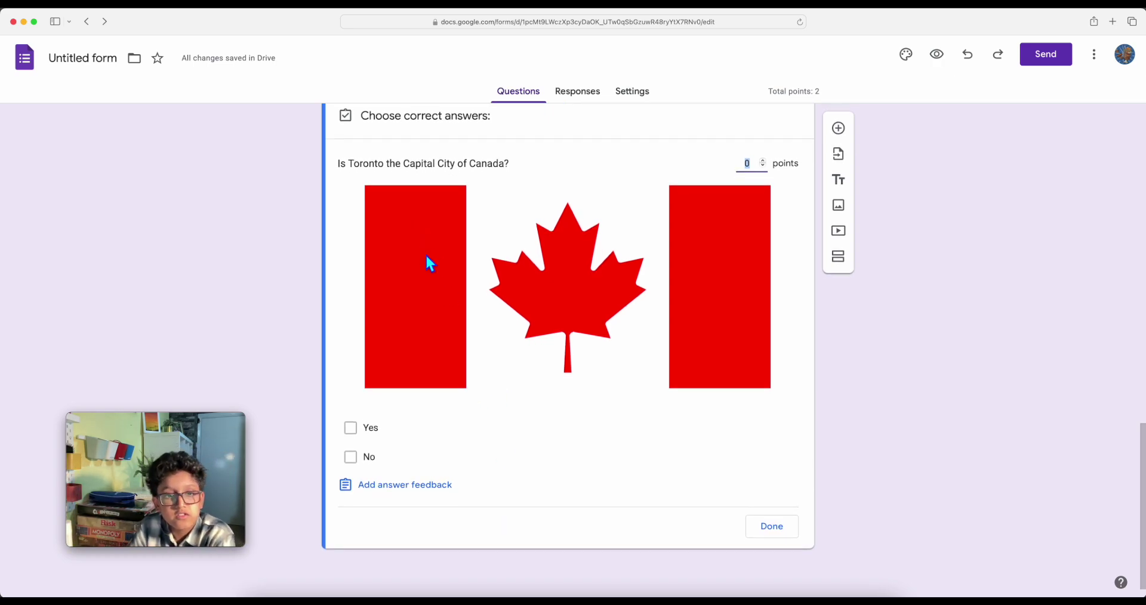
click(357, 469)
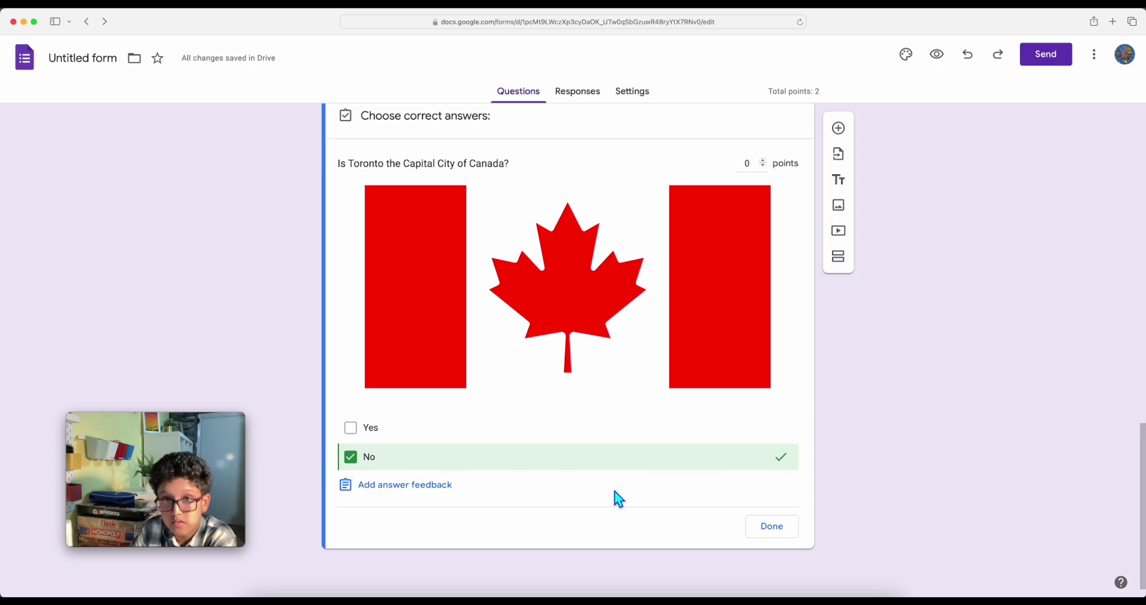
click(773, 535)
scroll(678, 487, down, 4)
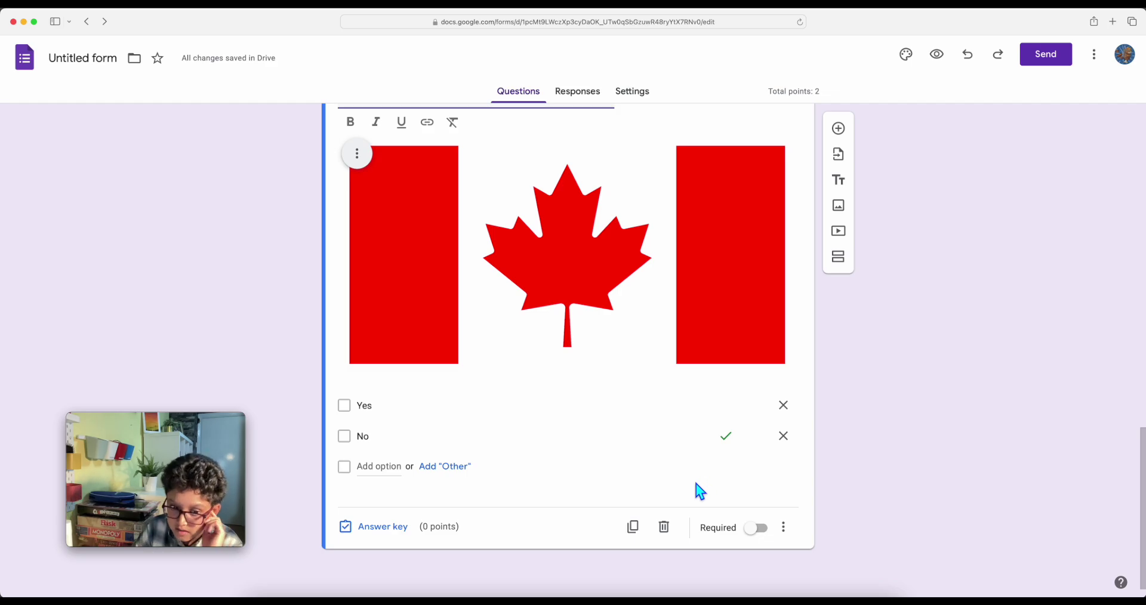
Set the Toronto question's value to 1 point in its answer key
click(405, 528)
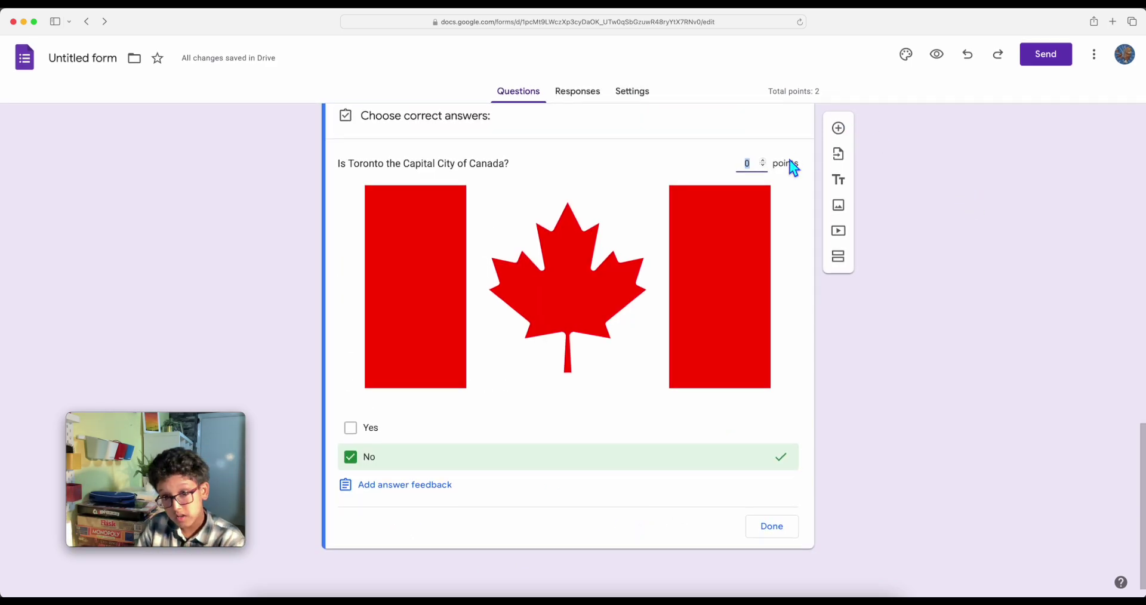
text(1)
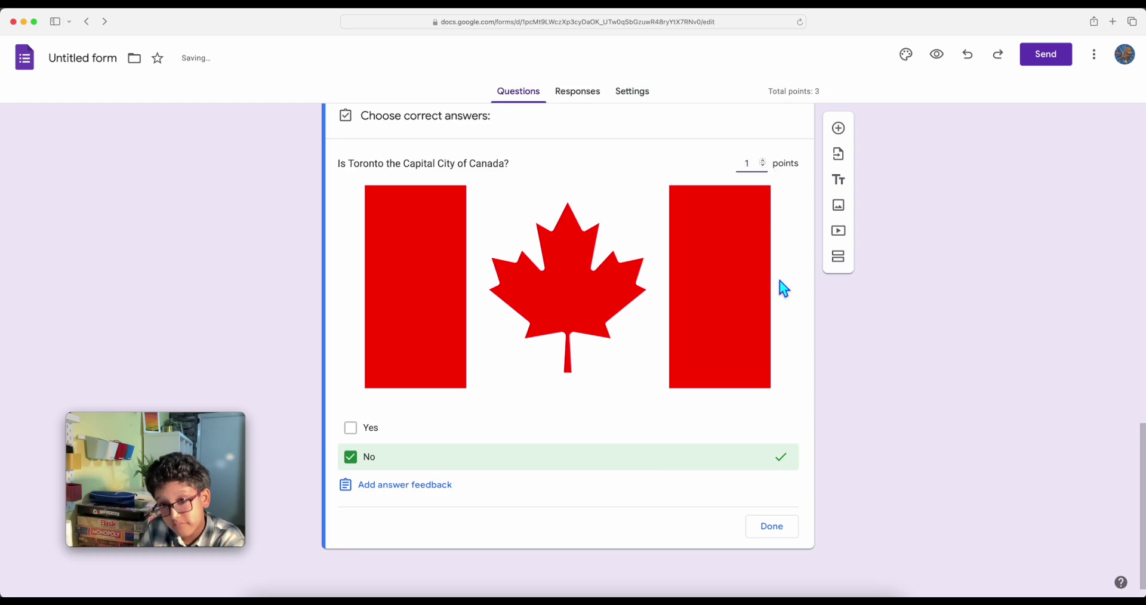
click(772, 527)
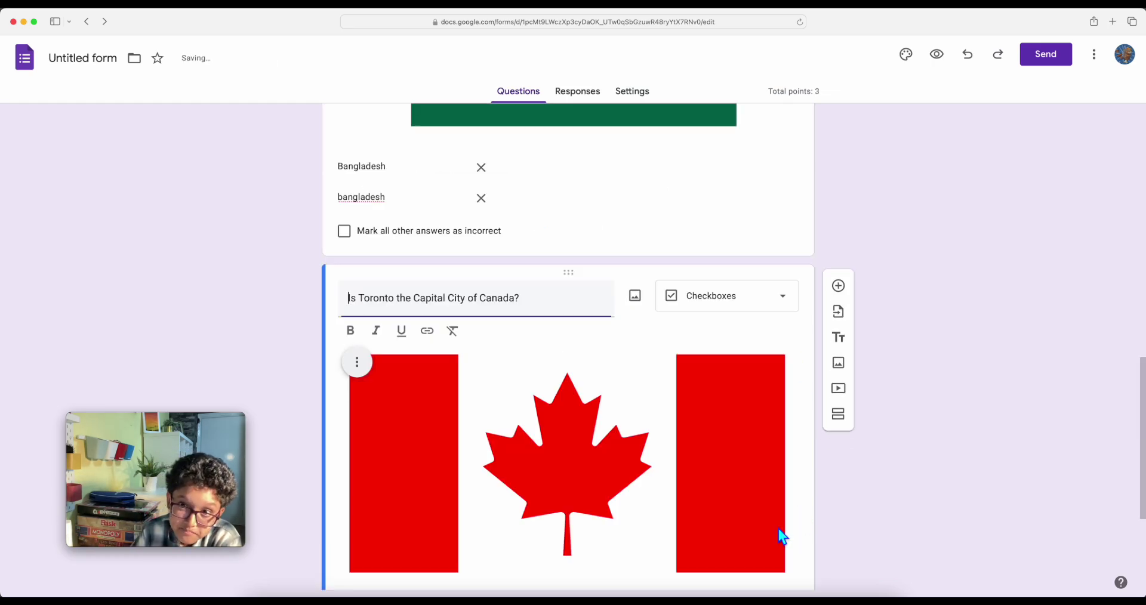
Add a new blank question below the Toronto question
scroll(728, 463, up, 2)
scroll(720, 449, down, 2)
scroll(721, 449, up, 10)
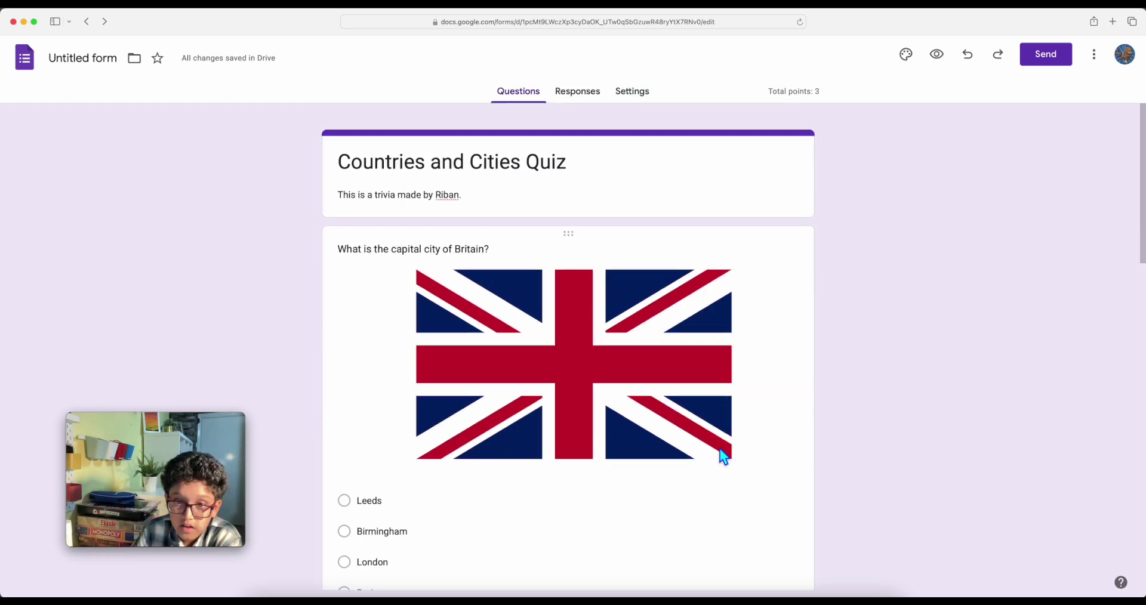
scroll(721, 449, down, 12)
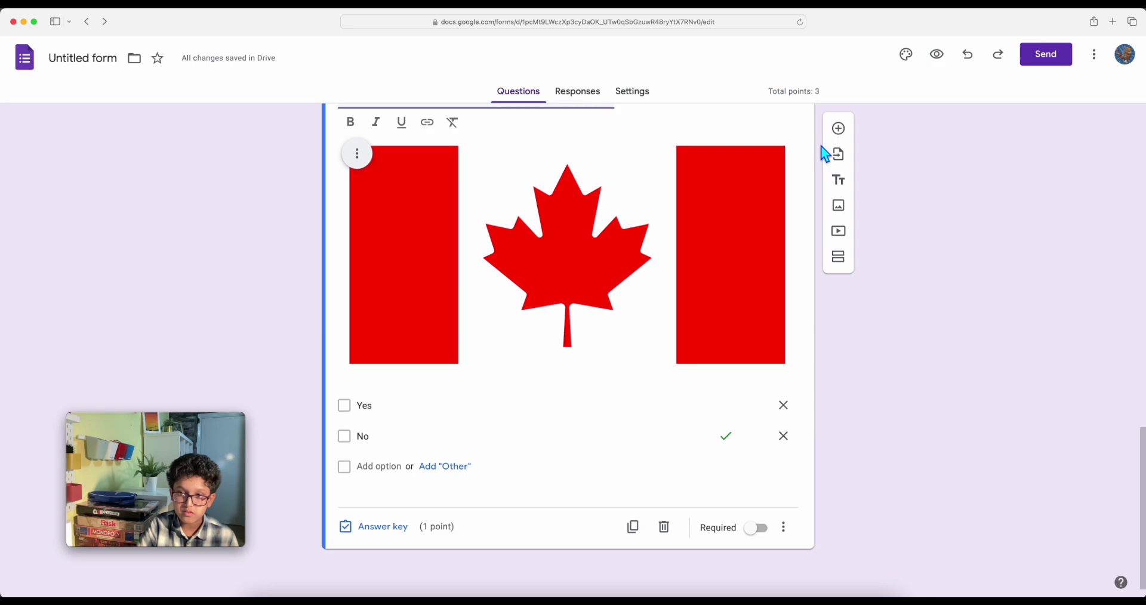
click(849, 133)
Try the Multiple-choice grid, Drop-down, Date, Time and Tick box grid types on the new blank question
click(719, 399)
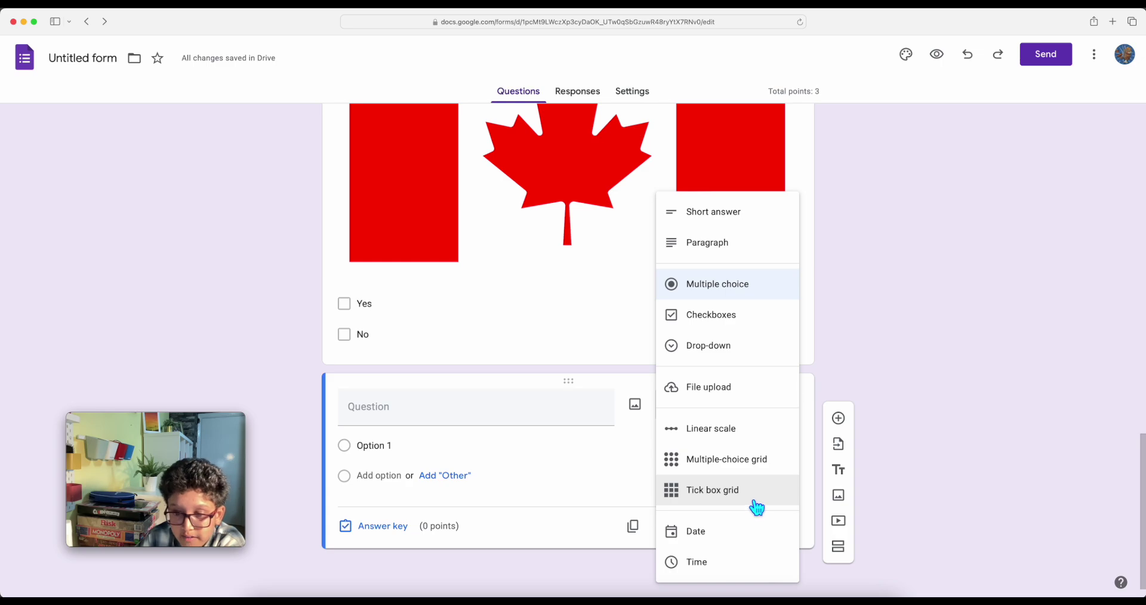
click(753, 473)
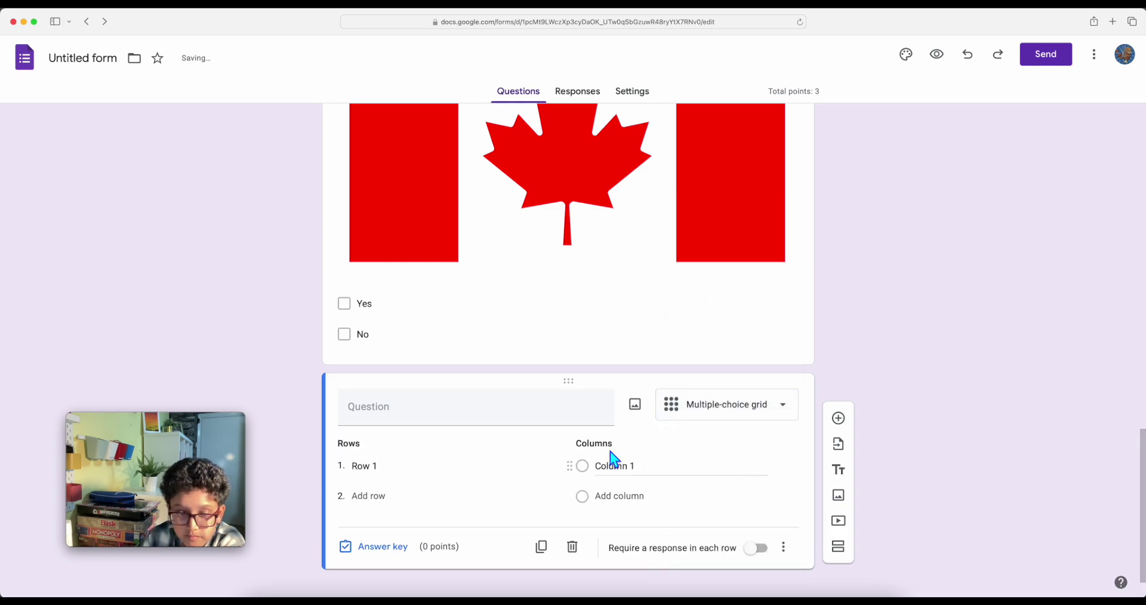
click(698, 420)
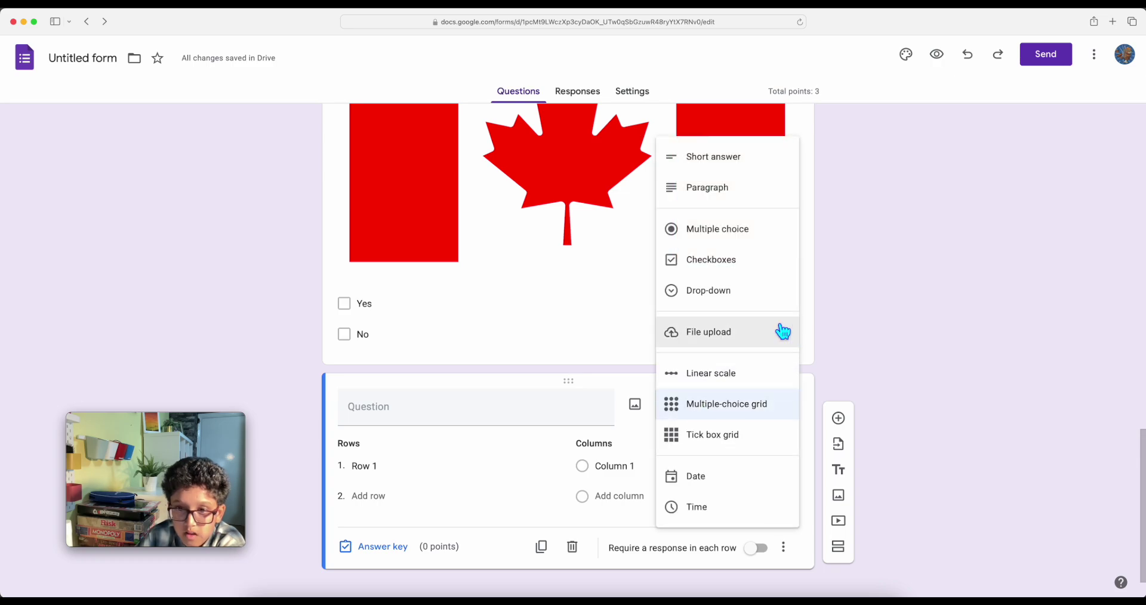
click(726, 305)
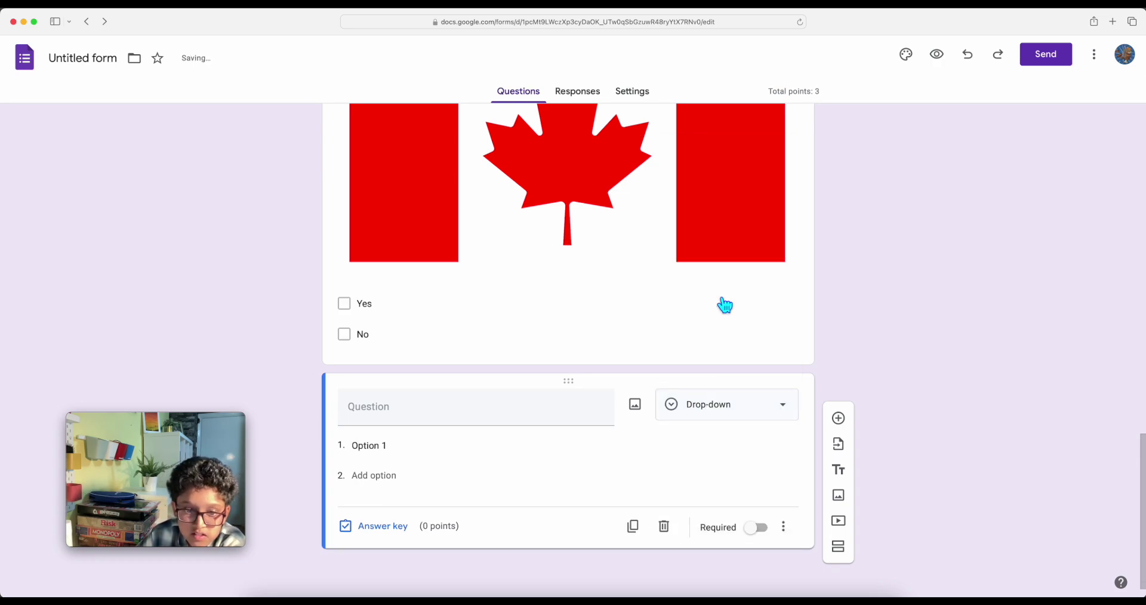
click(694, 409)
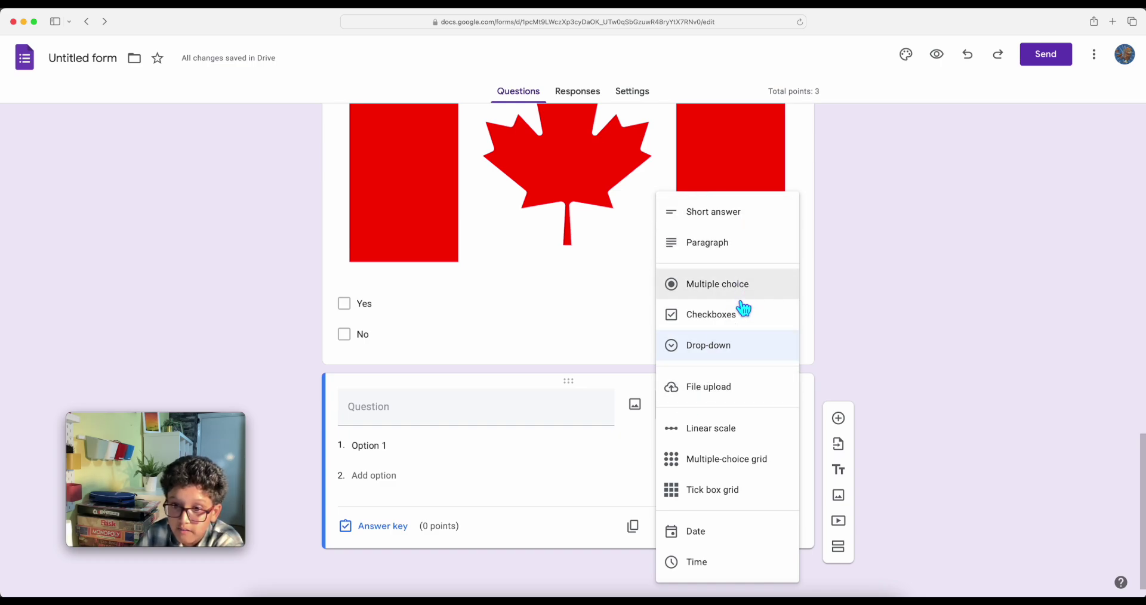
click(737, 544)
click(715, 446)
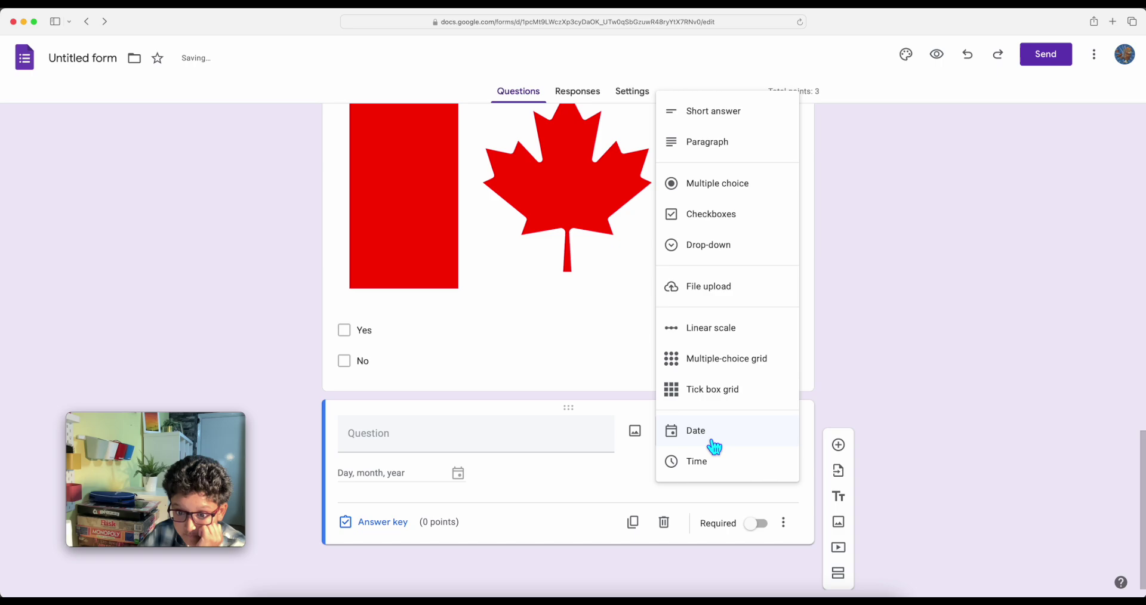
click(714, 472)
click(711, 445)
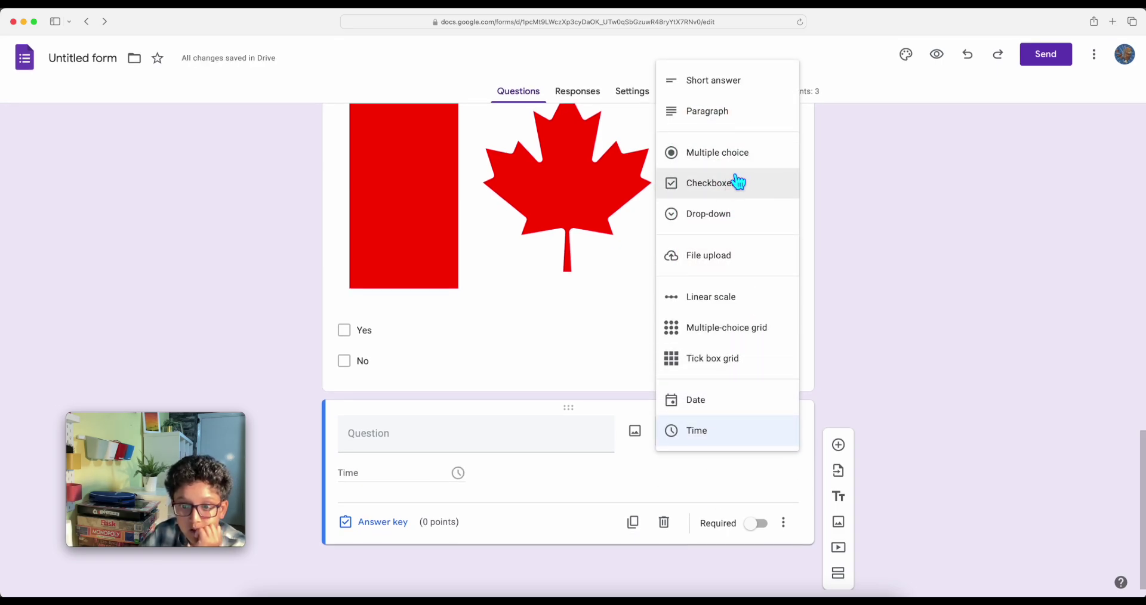
click(757, 365)
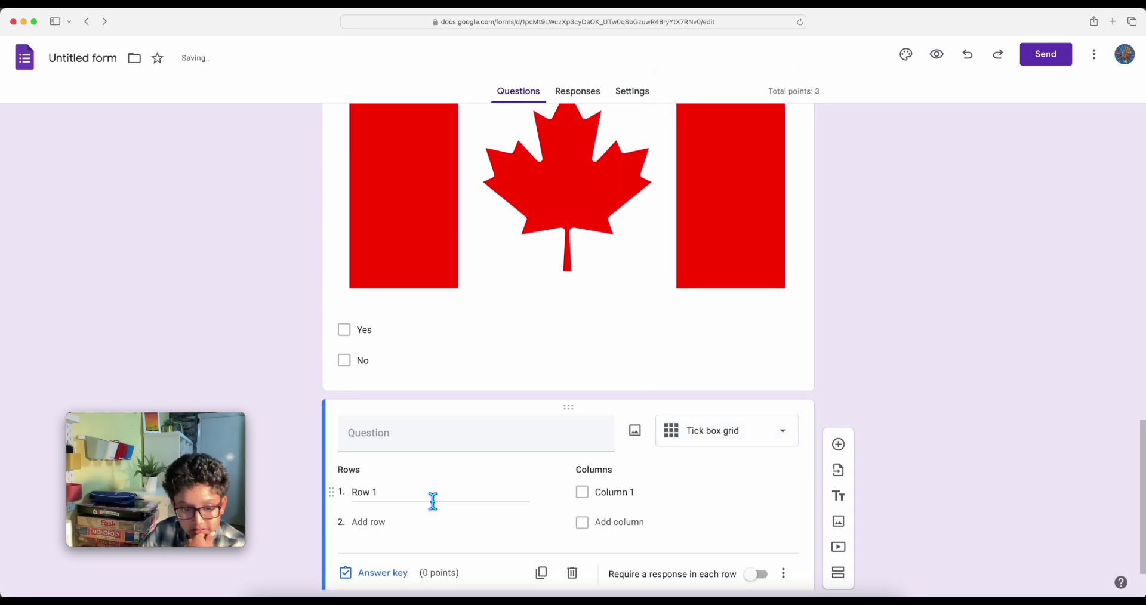
scroll(431, 500, down, 2)
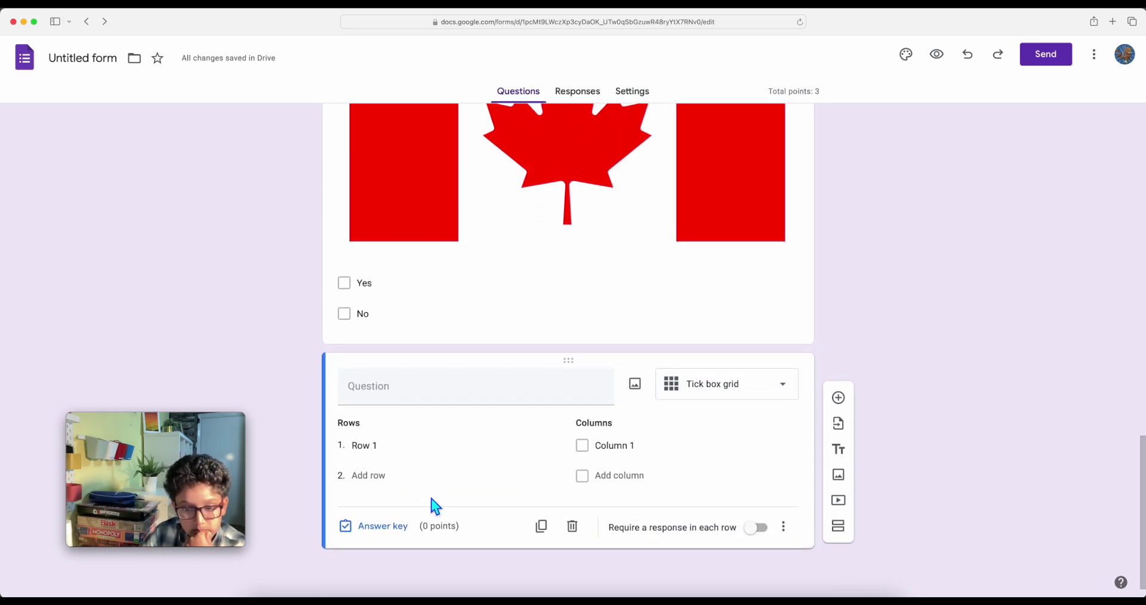
click(703, 395)
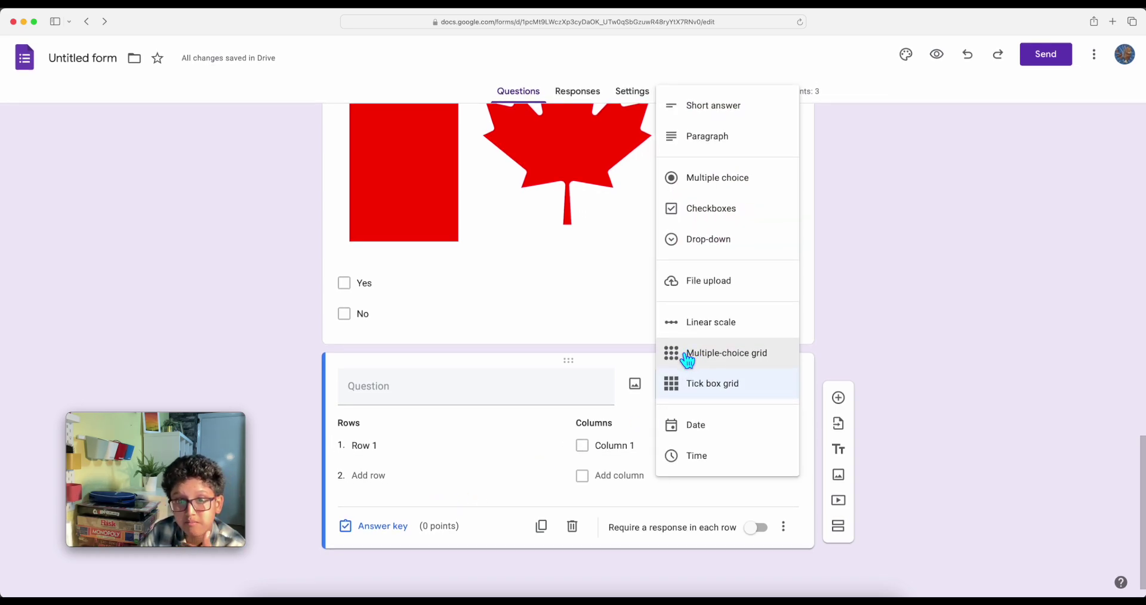
click(518, 331)
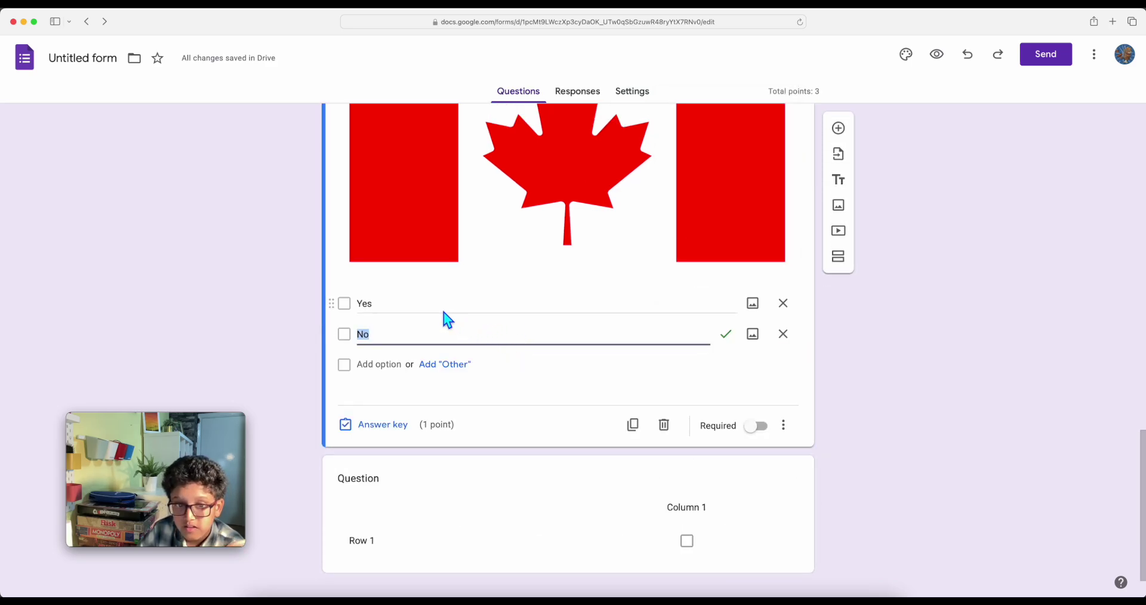
click(303, 270)
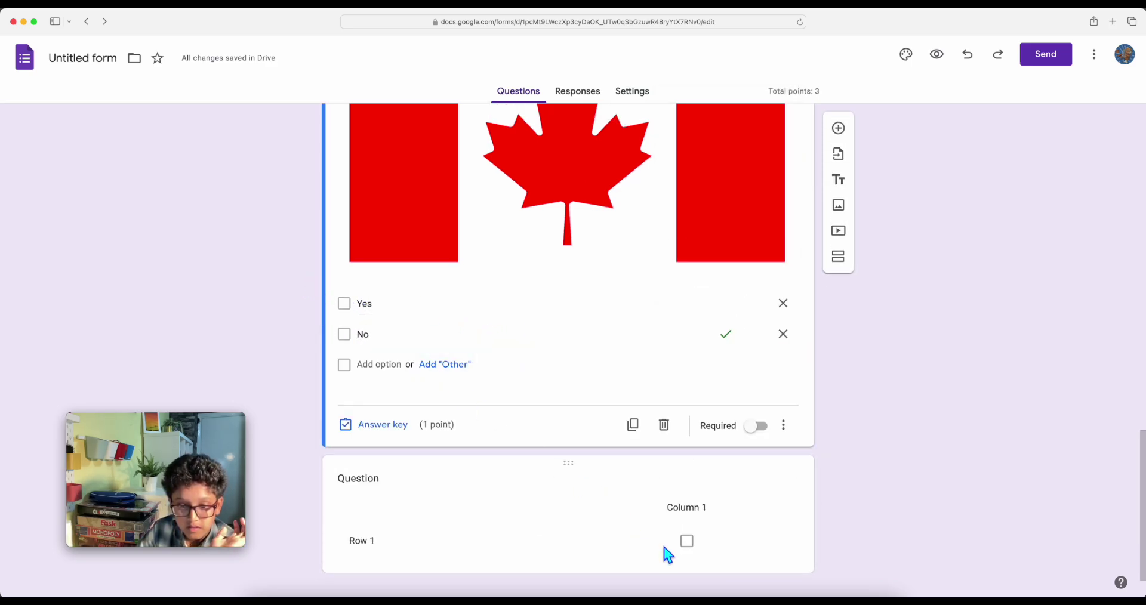
click(428, 468)
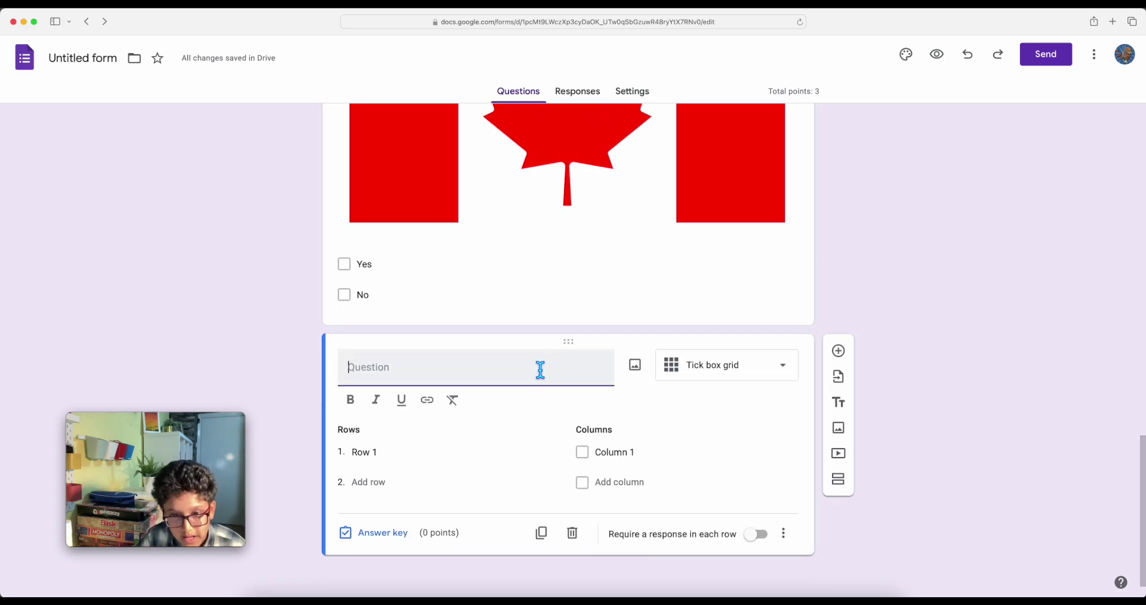
click(508, 300)
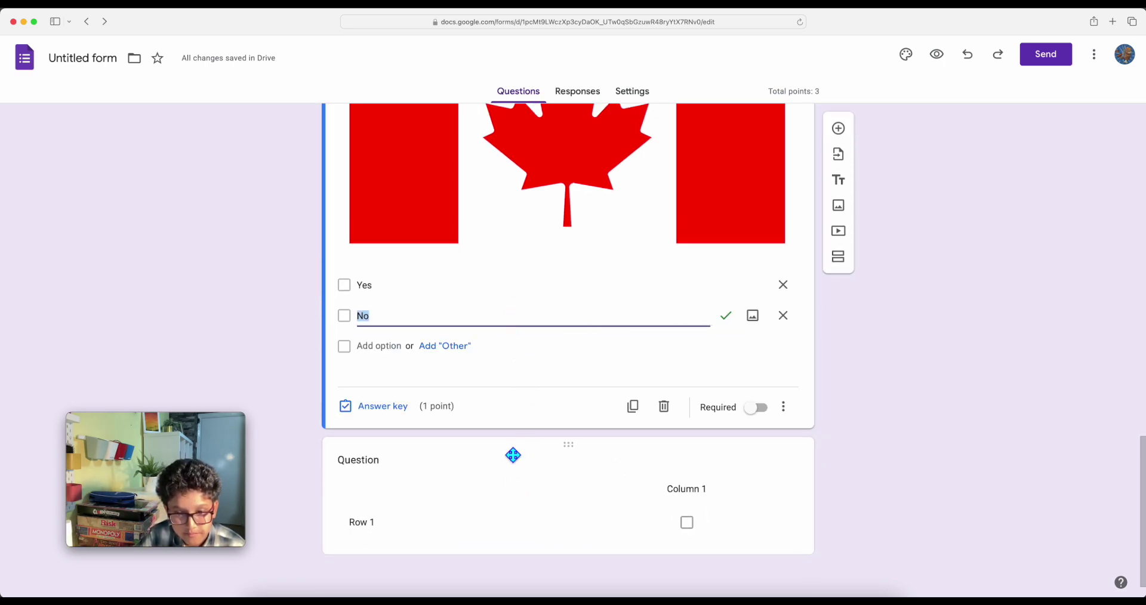
click(580, 455)
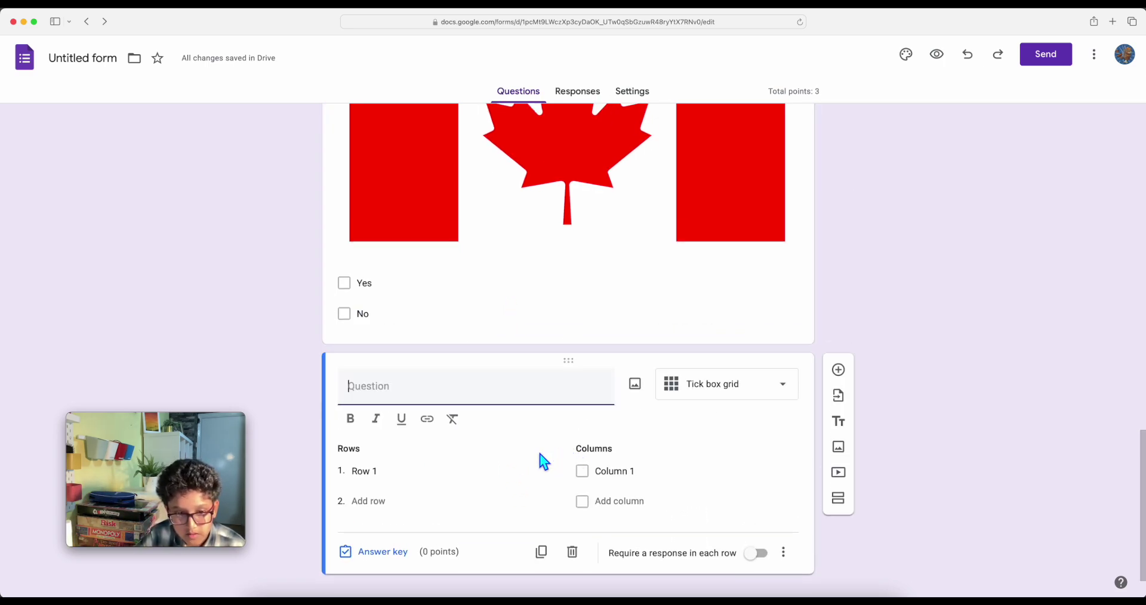
click(385, 502)
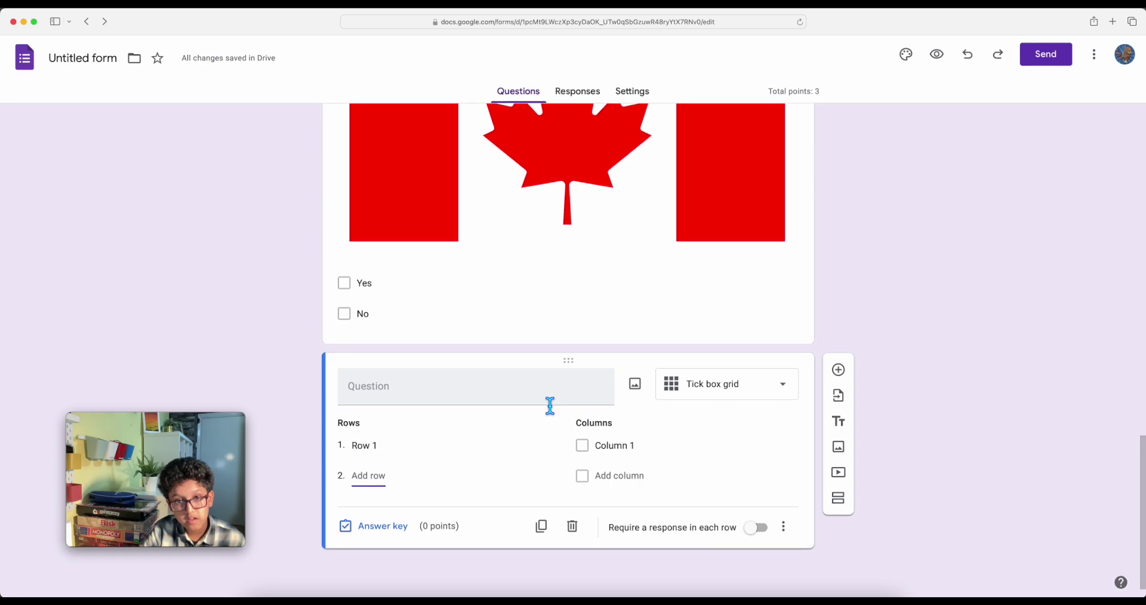
Change the new blank question's type to Drop-down
click(716, 391)
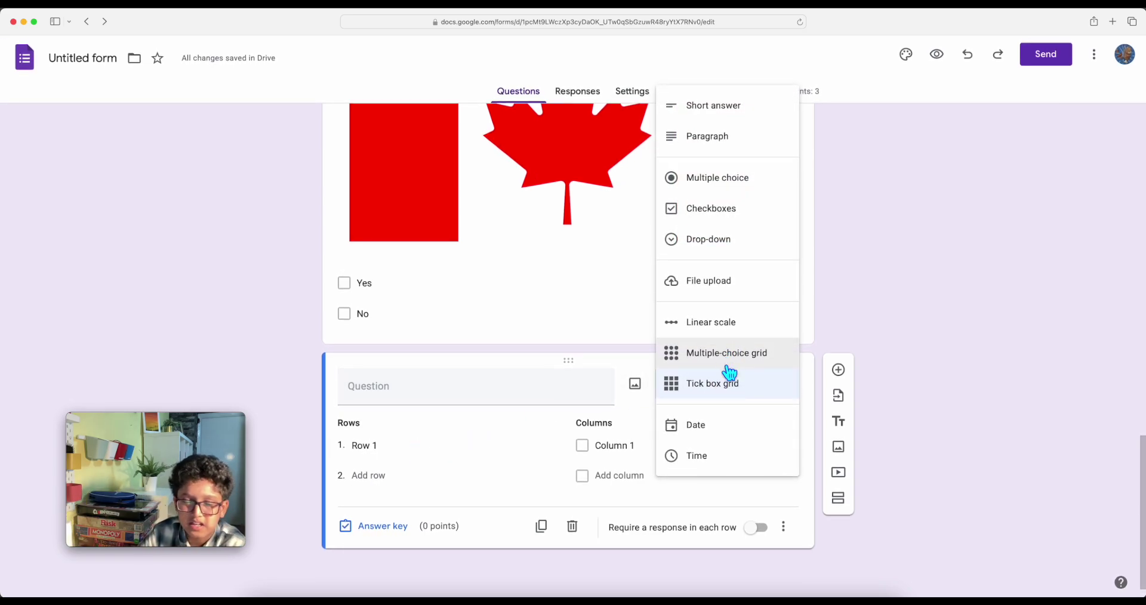
click(738, 253)
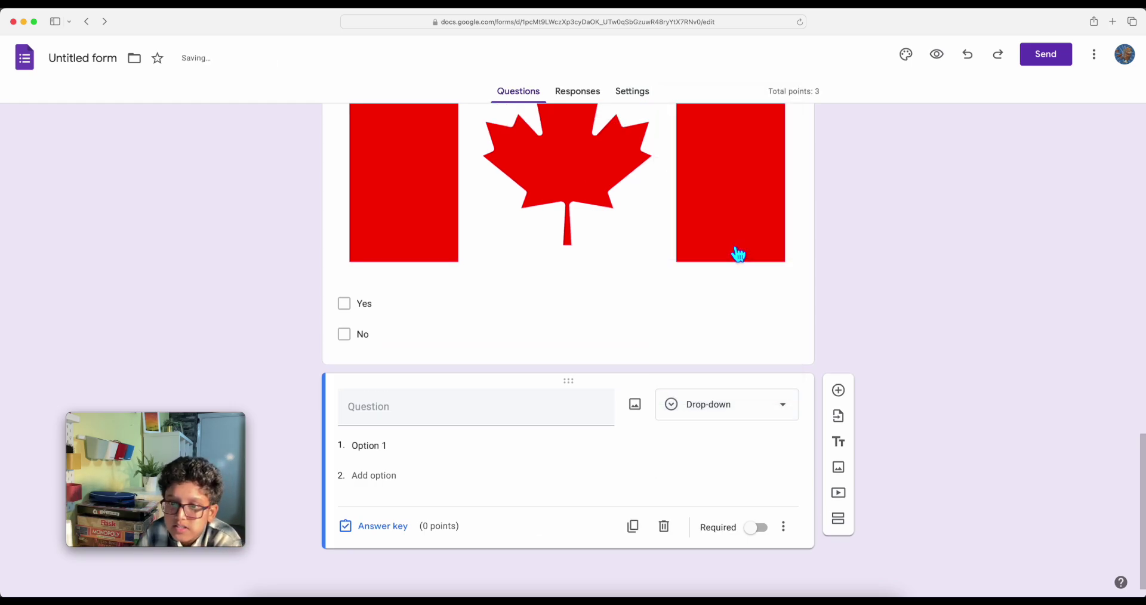
click(388, 446)
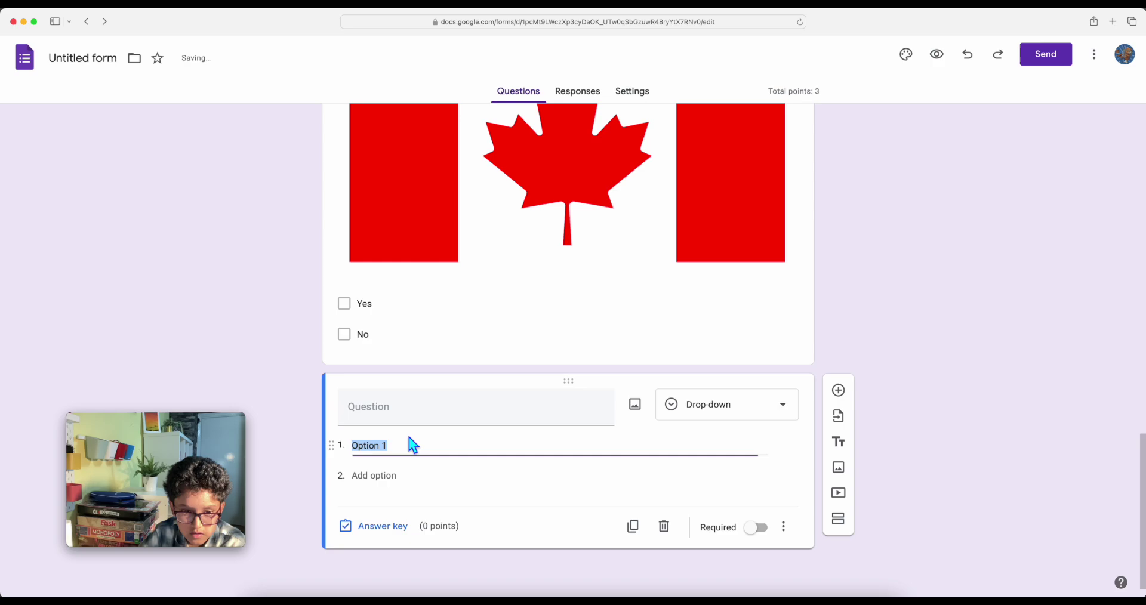
Enter "Where is Australia?" as the text of the new drop-down question
click(472, 400)
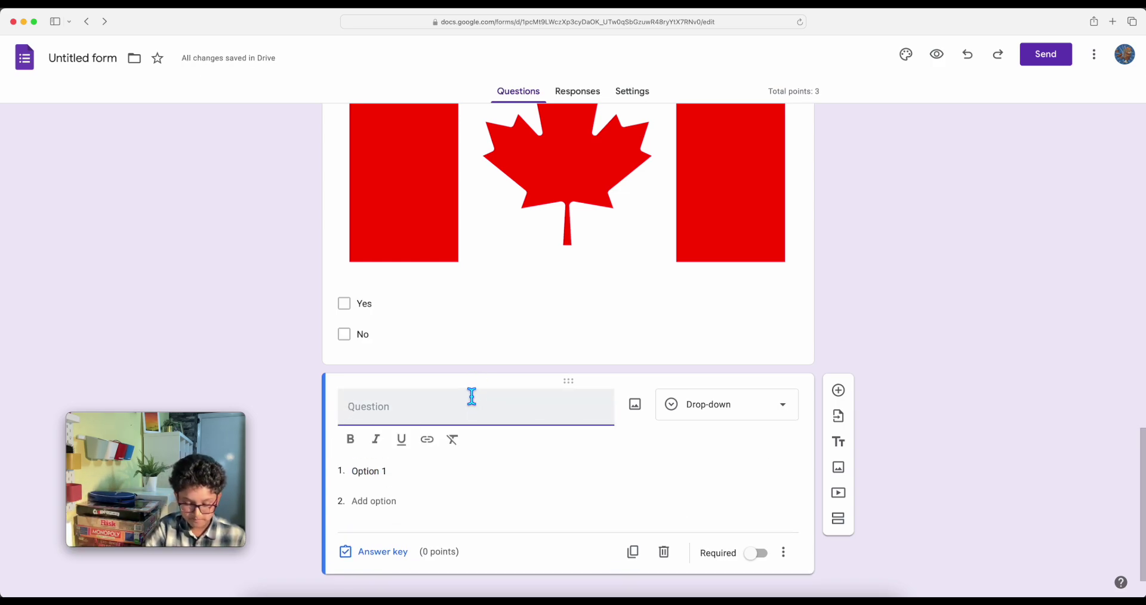
text(Where )
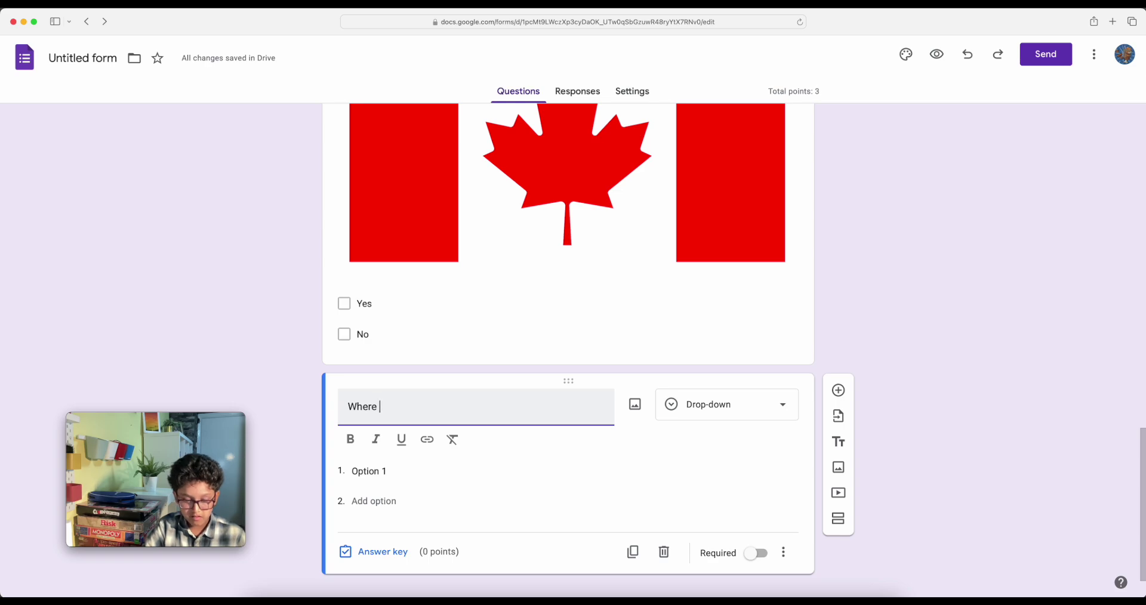
text(is Aust)
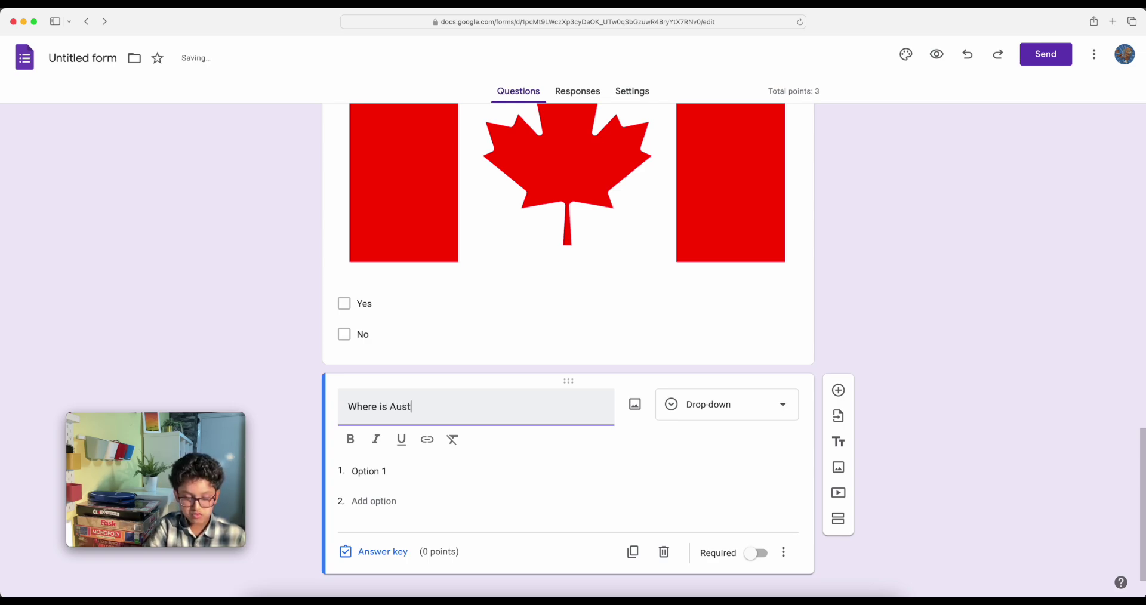
text(ar)
key(BackSpace)
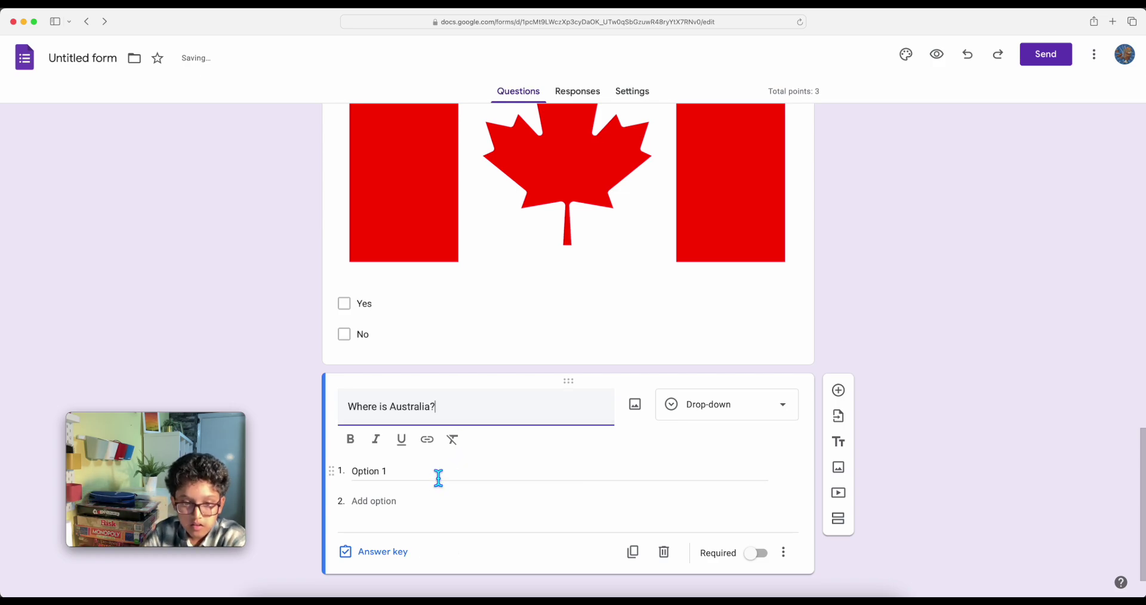
Fill in the first four answer options of the Australia question as Oceania, Asia, Europe and Africa
click(411, 470)
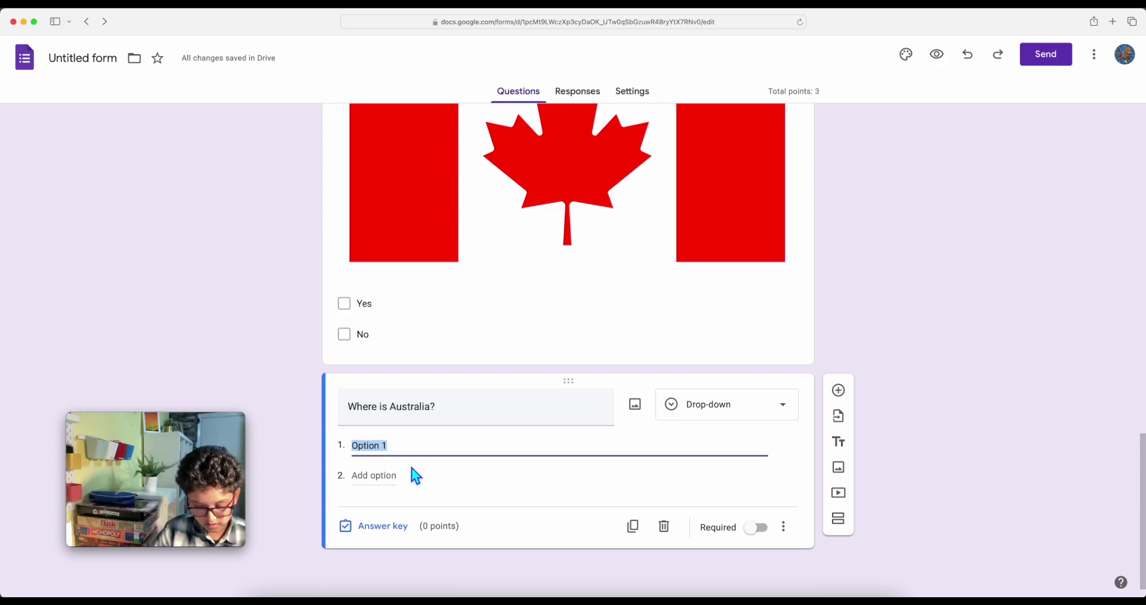
text(Oceania)
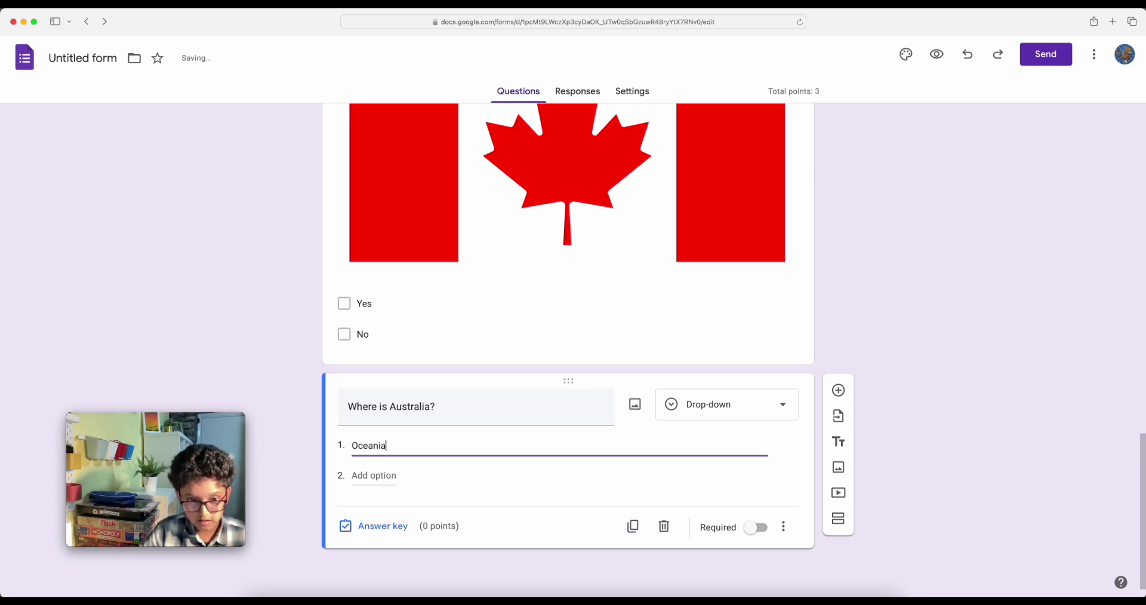
click(370, 478)
text(Asia)
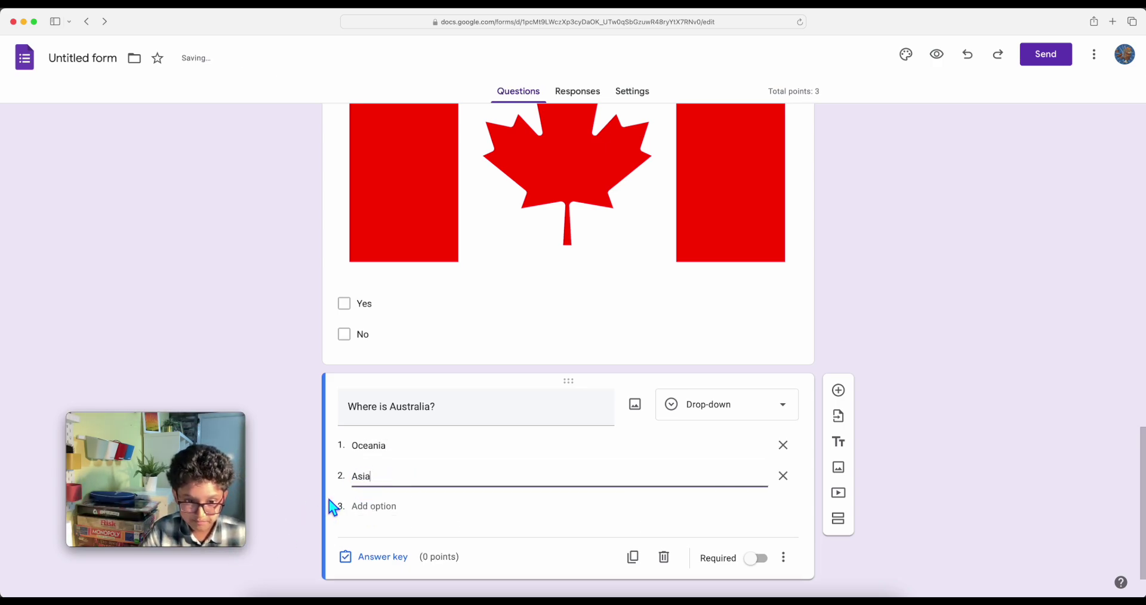
click(374, 507)
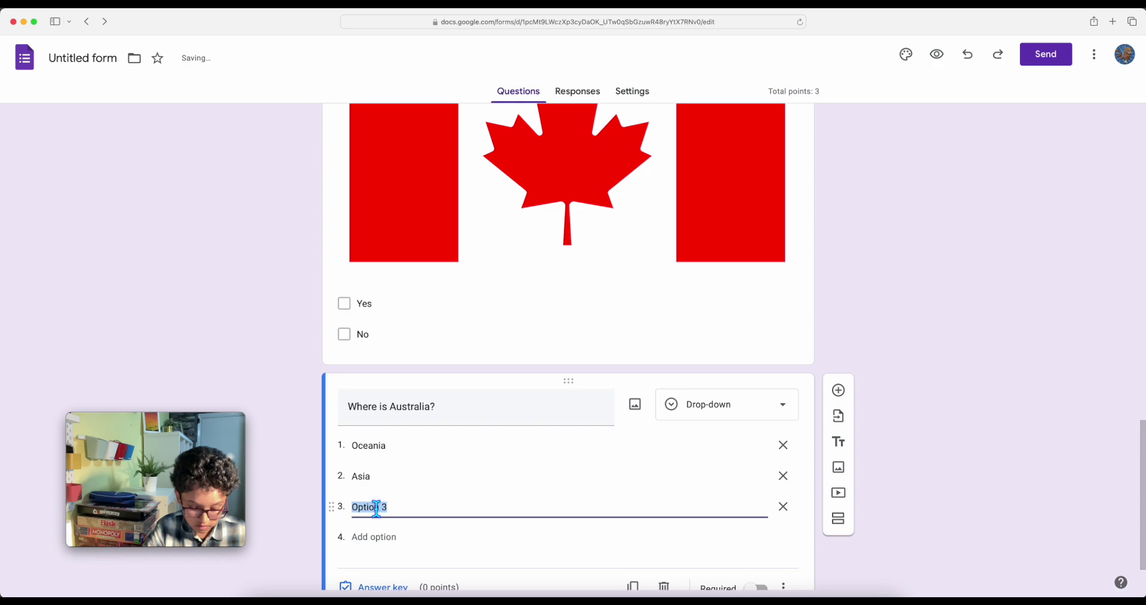
text(Europe)
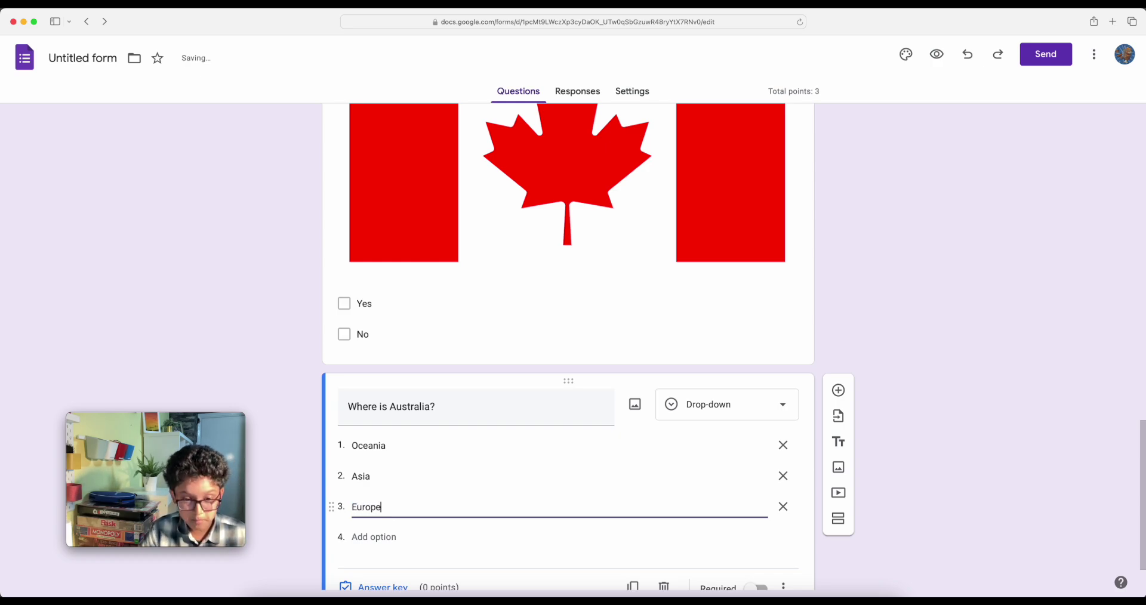
click(393, 544)
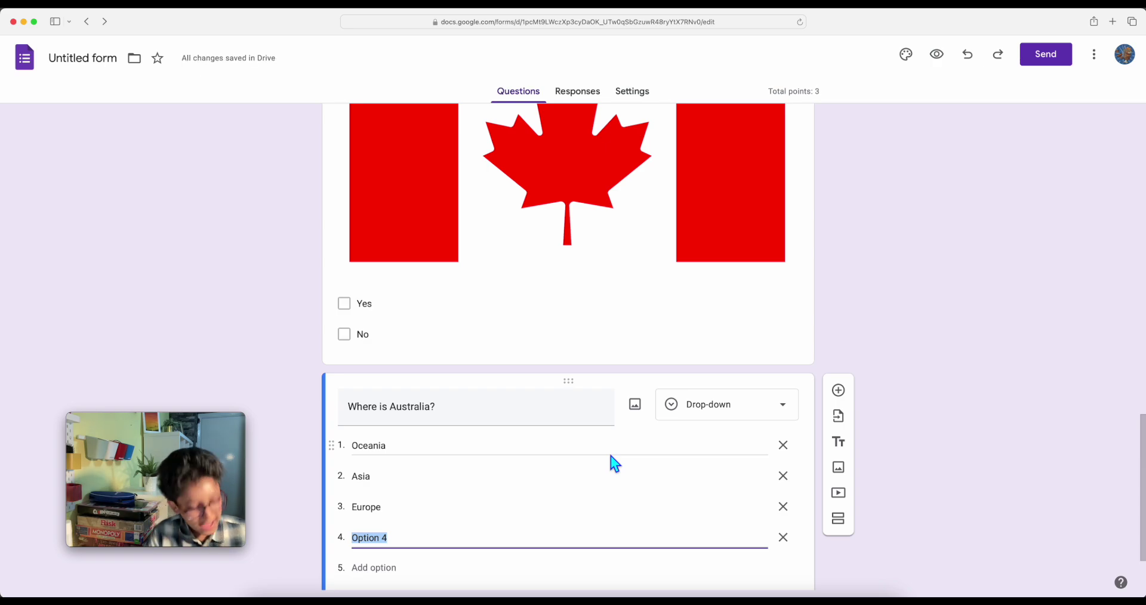
text(Afr)
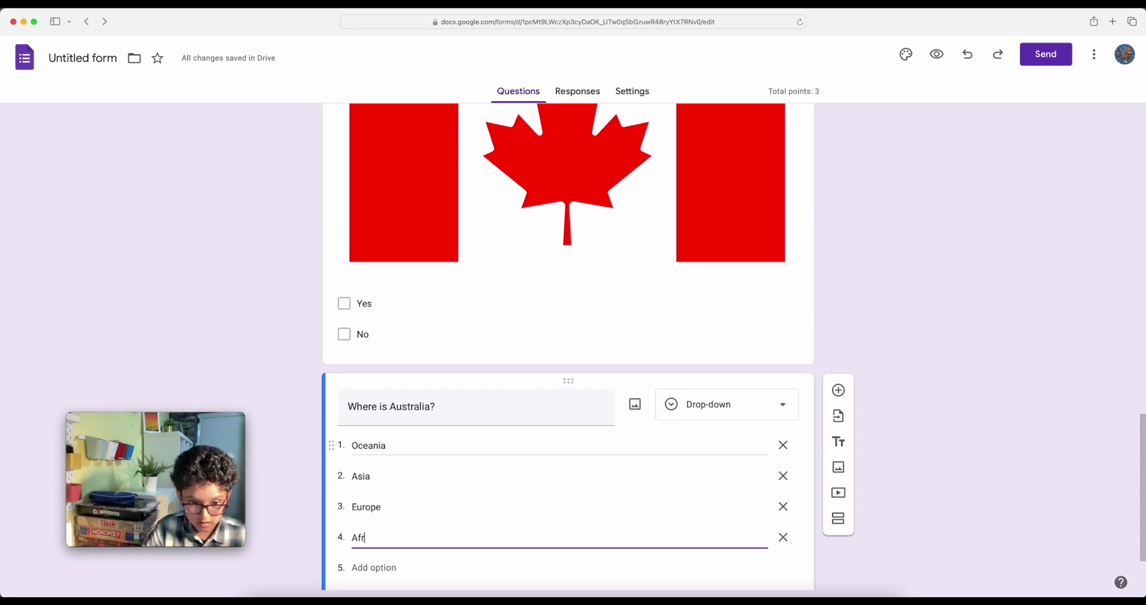
text(ica)
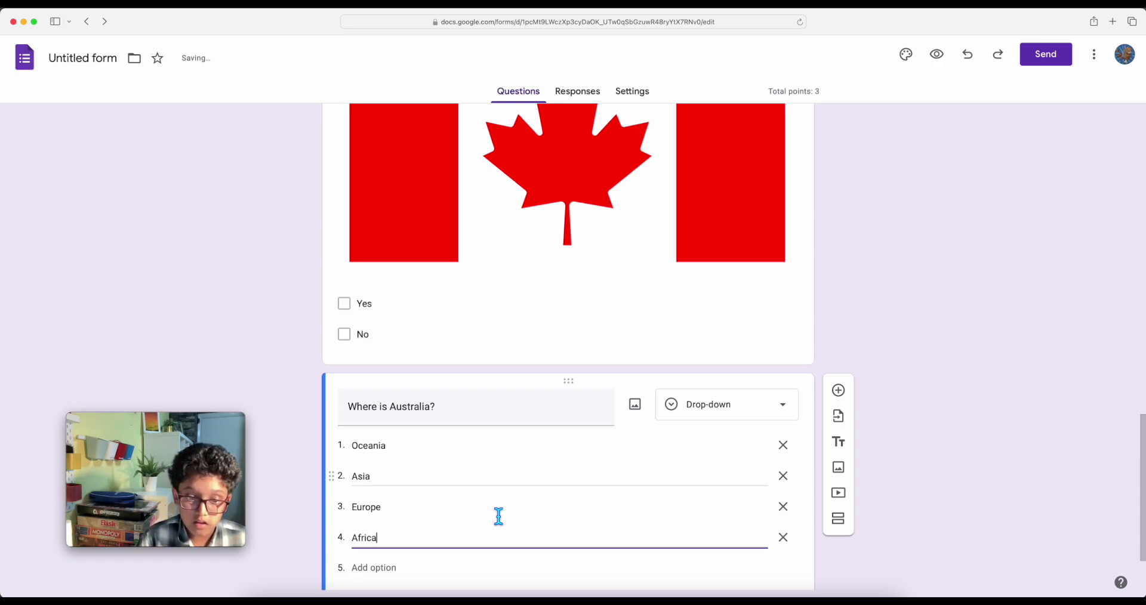
Add North America and South America as the fifth and sixth options of the Australia question
click(399, 581)
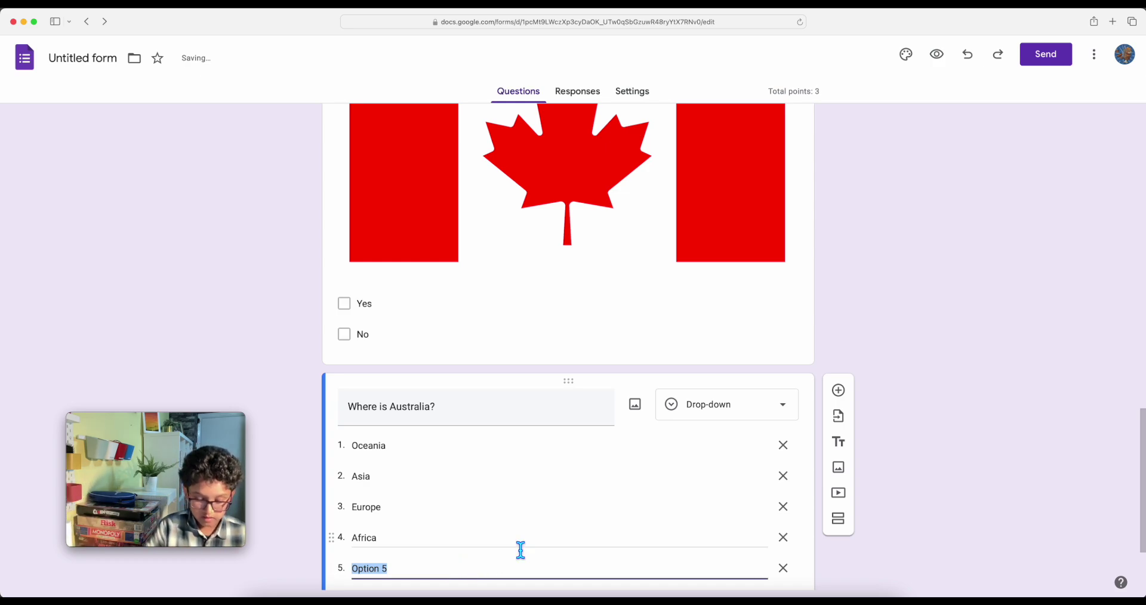
text(Noth America)
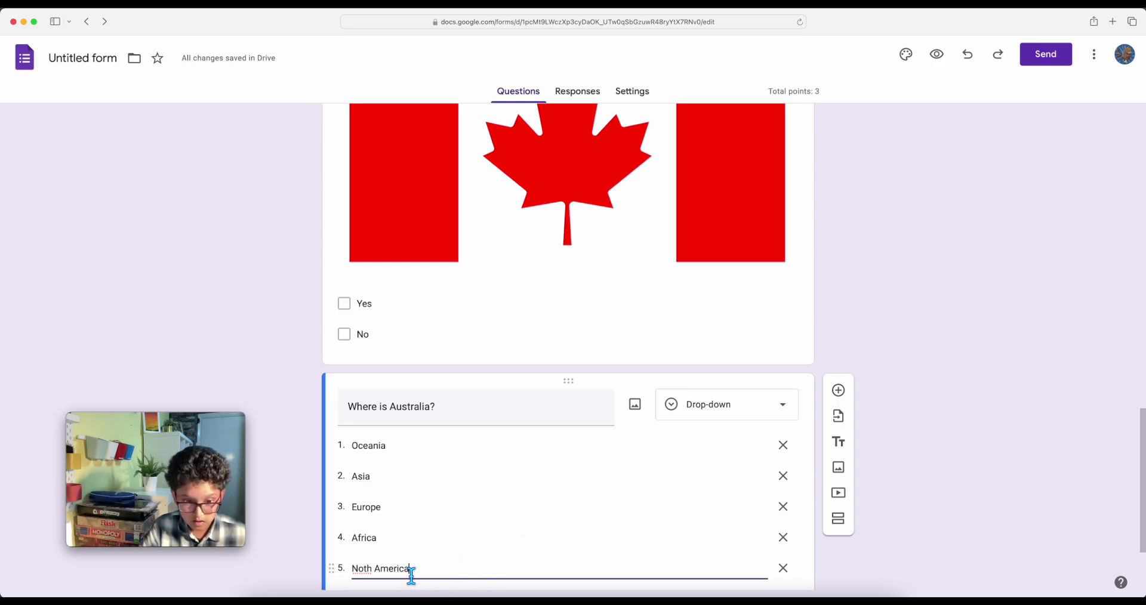
scroll(418, 561, down, 2)
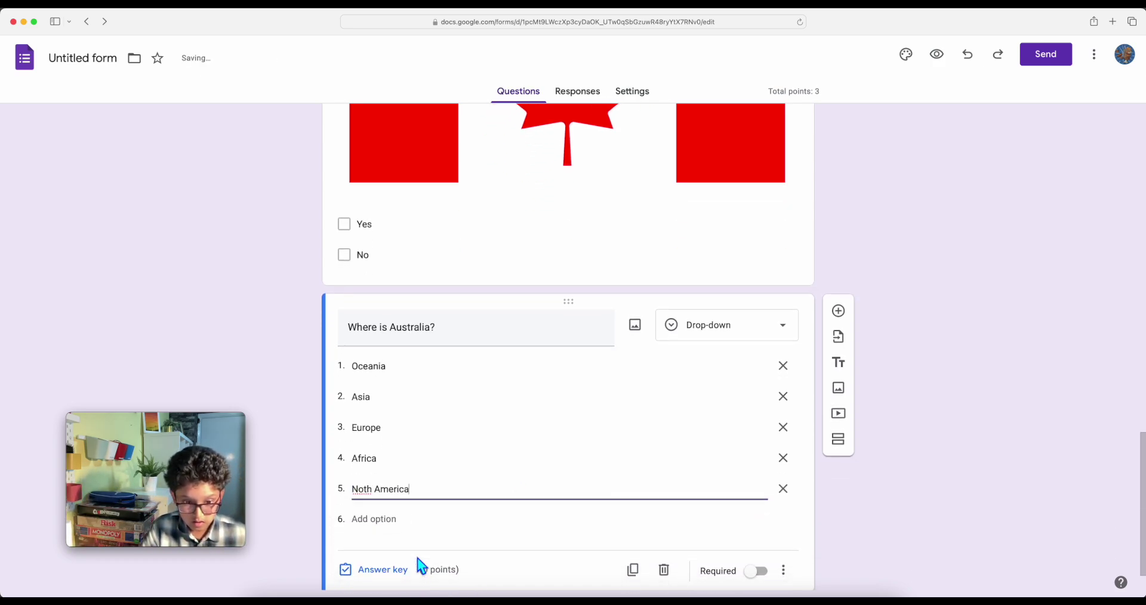
click(368, 495)
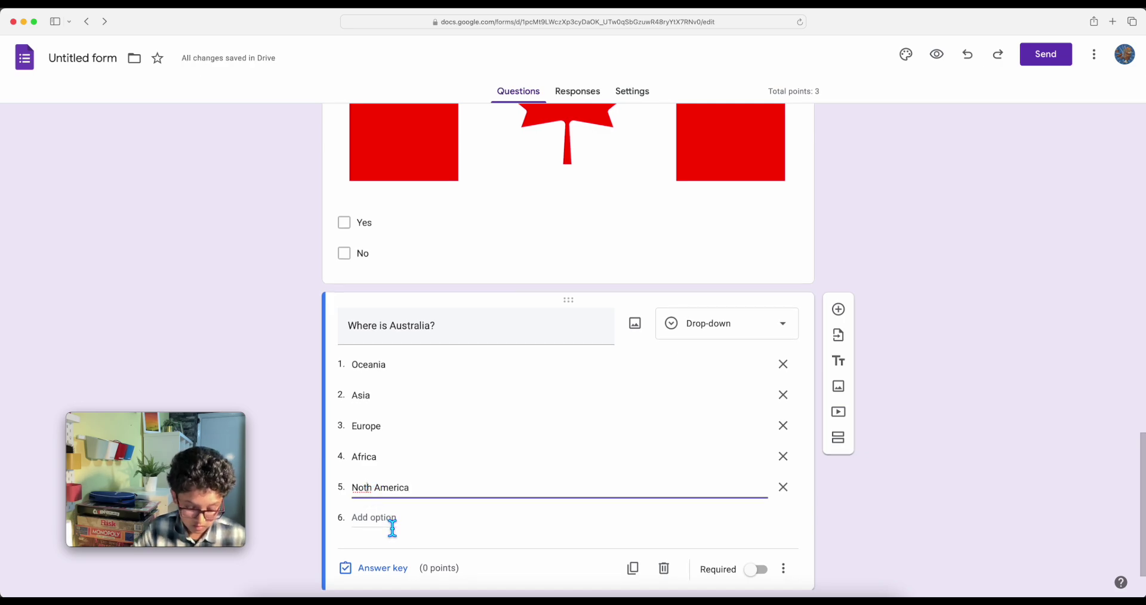
text(r)
click(383, 526)
text(South A)
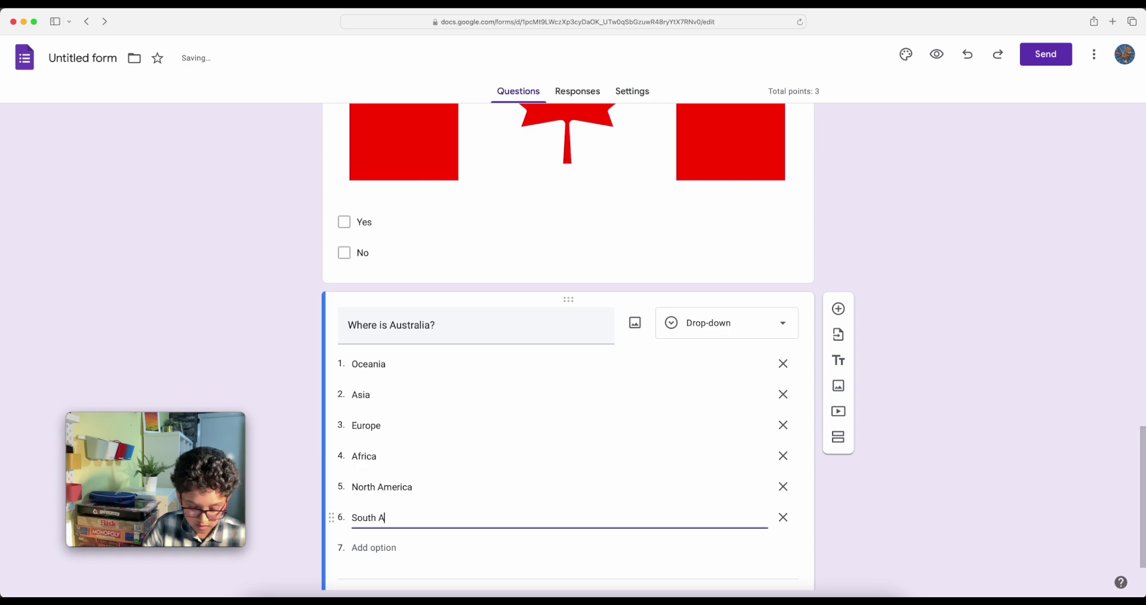
text(merica)
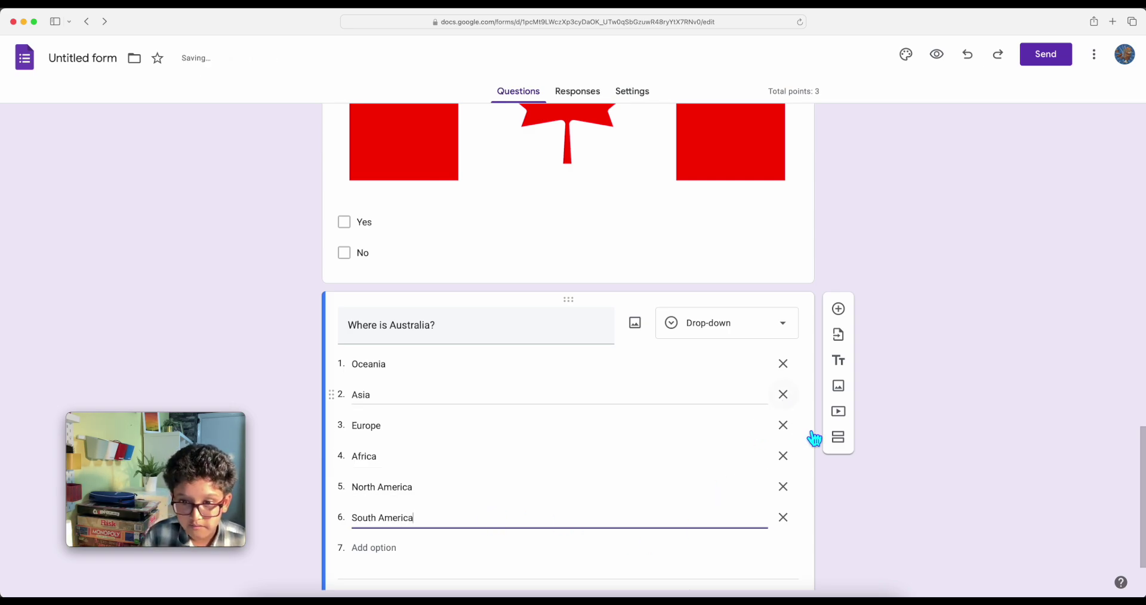
click(861, 485)
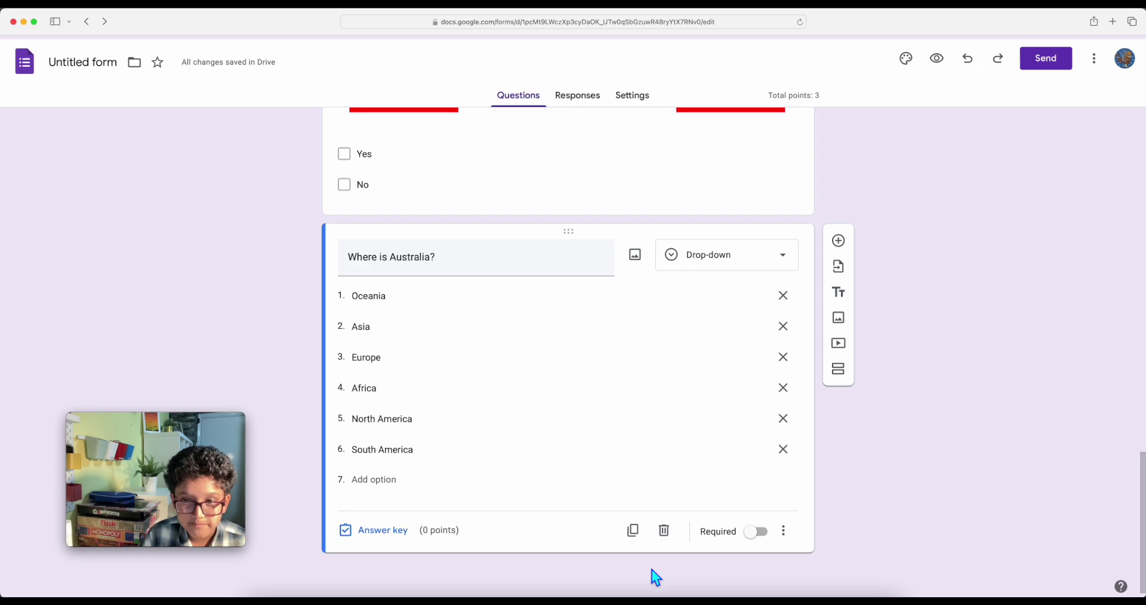
Search Google Images for "Australia" and insert the plain Australian flag picture into the Australia question
click(636, 252)
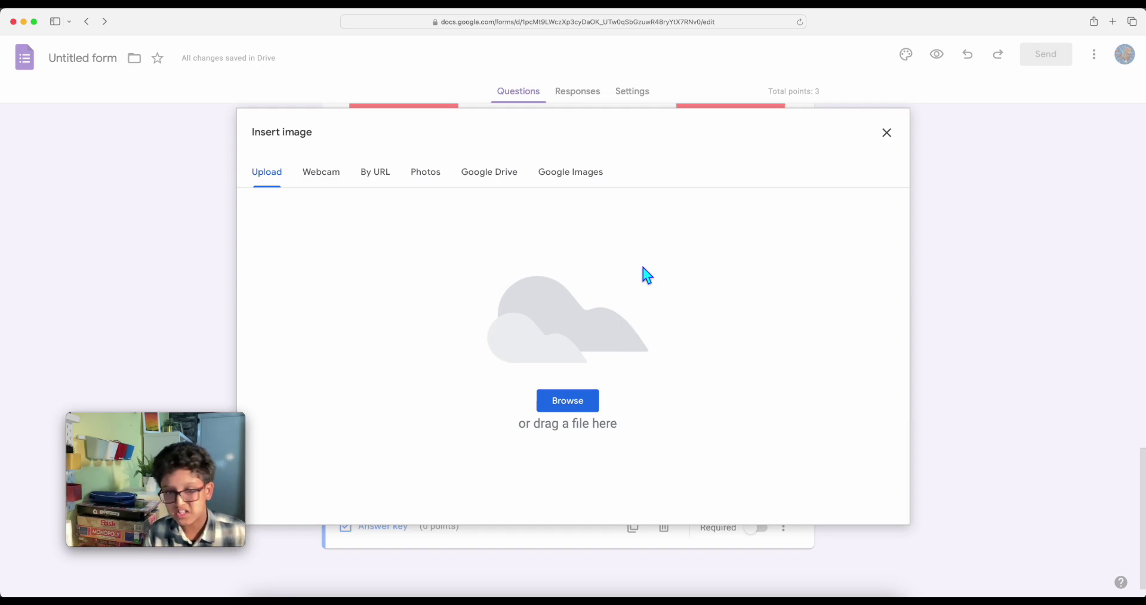
click(568, 180)
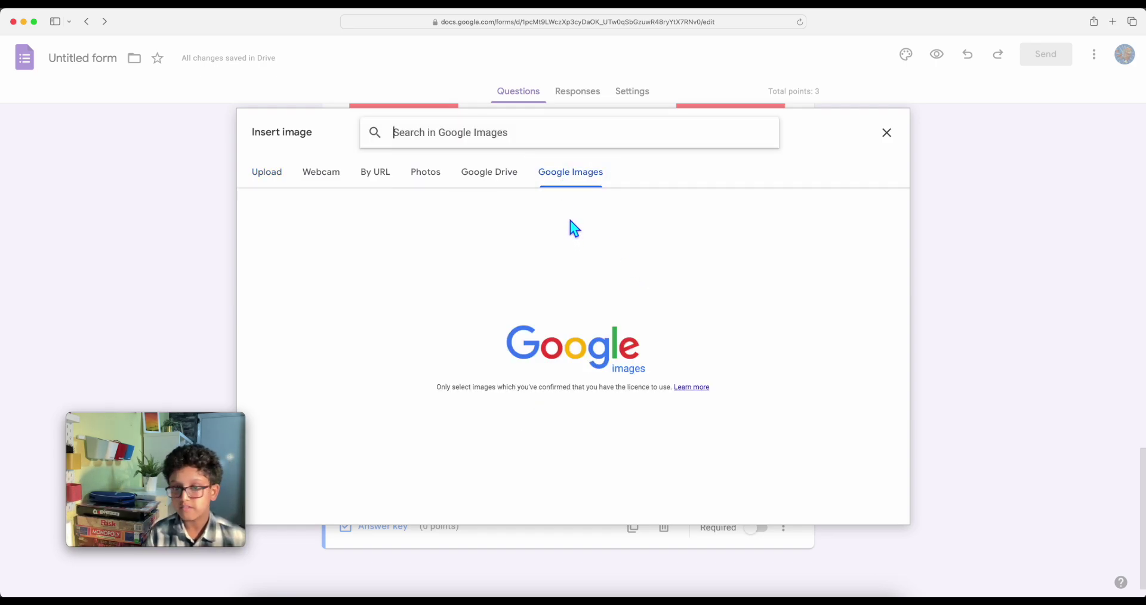
text(Aus)
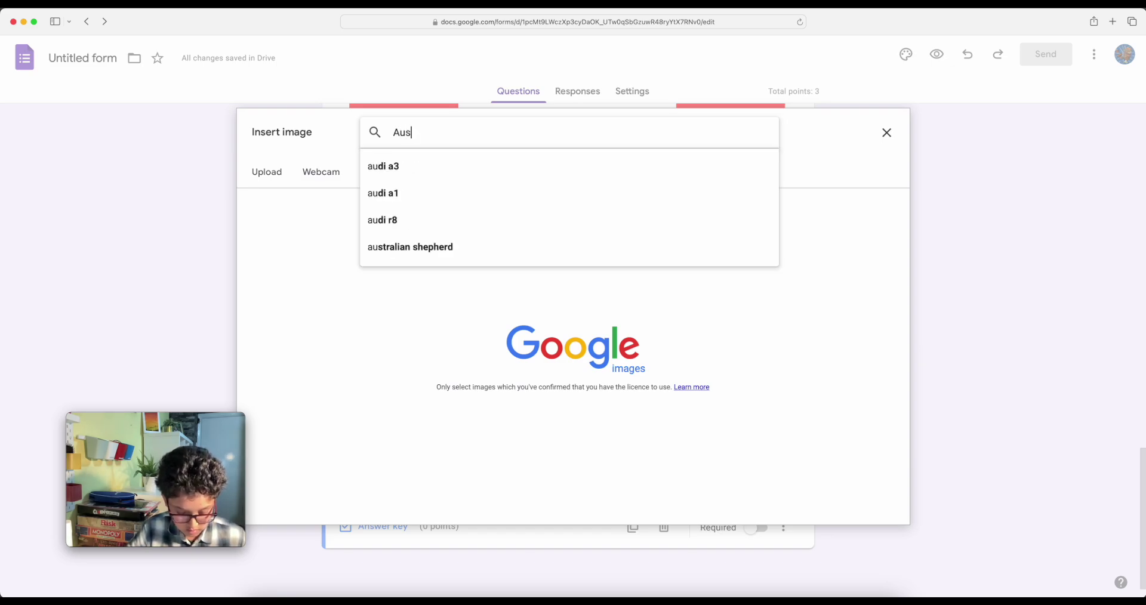
text(tra)
key(BackSpace)
text(ra)
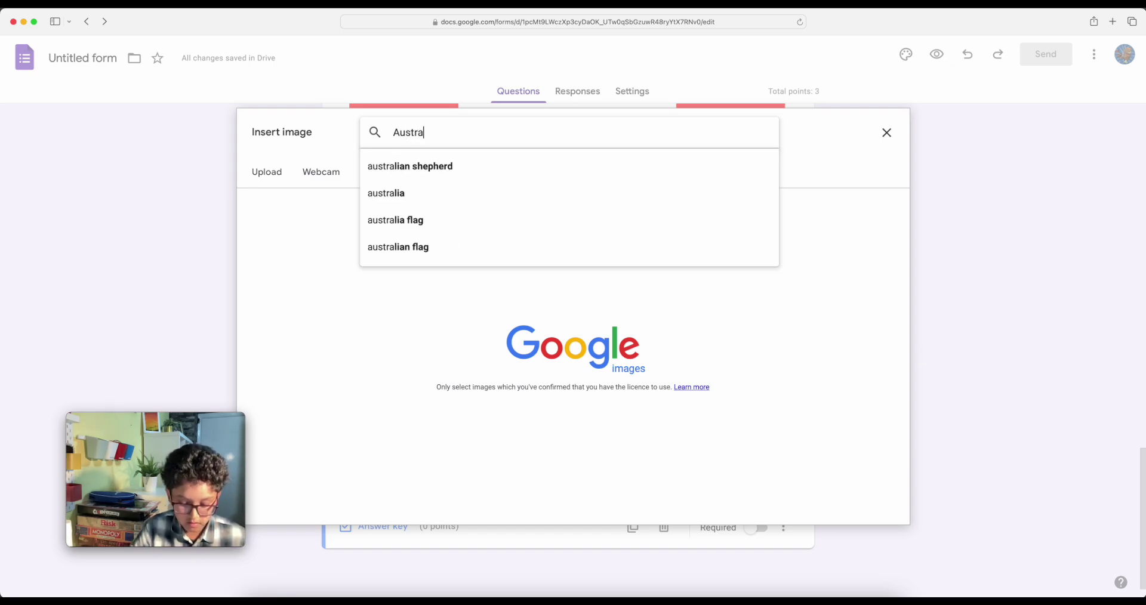
text(lia)
key(Return)
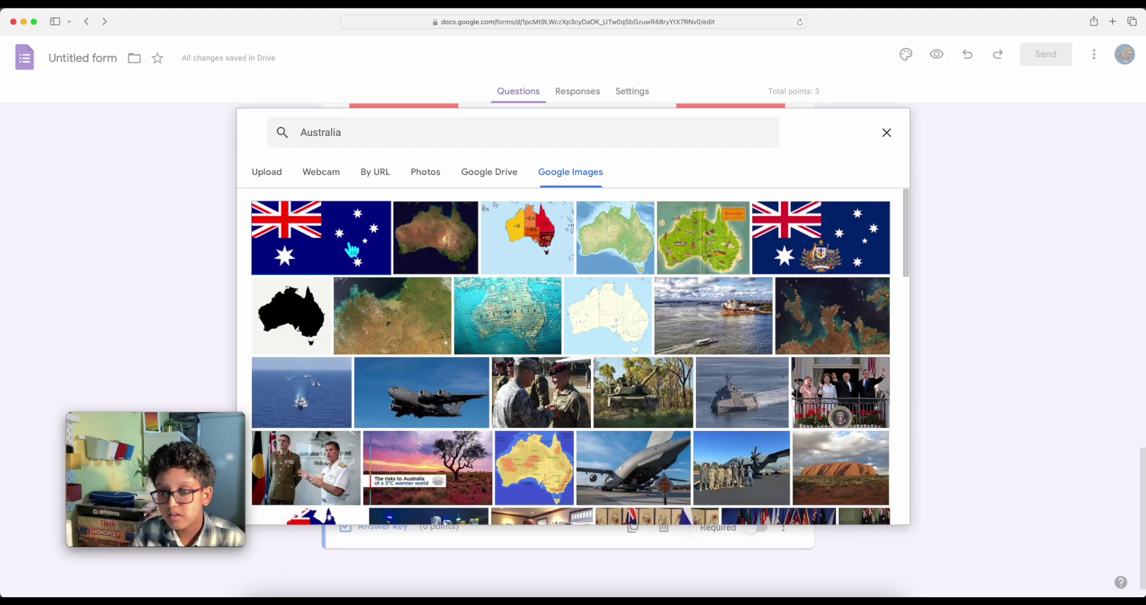
click(352, 251)
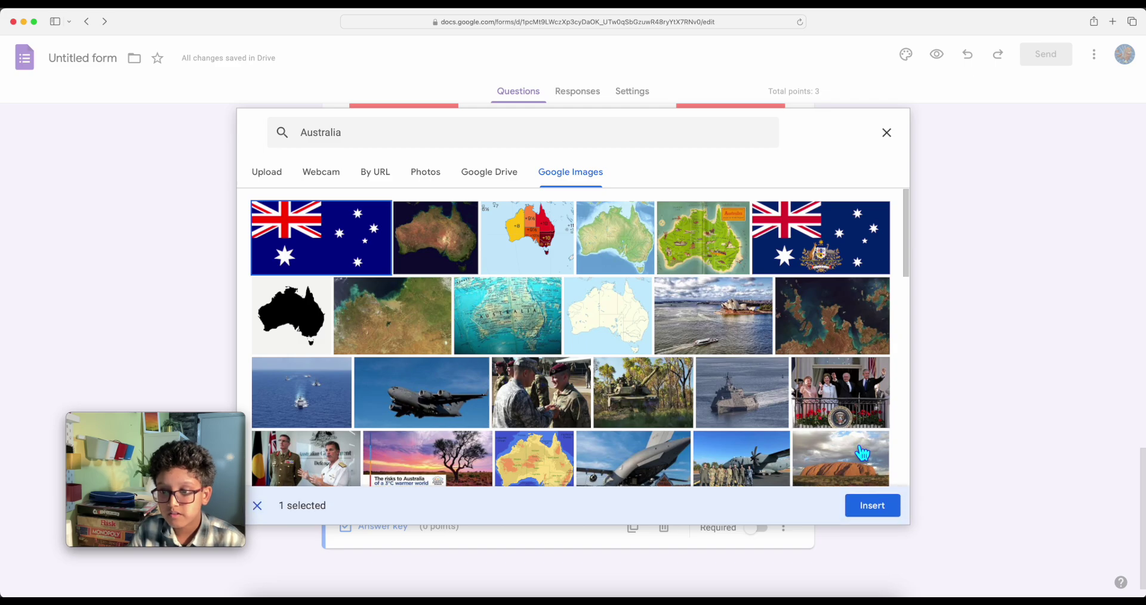
click(871, 512)
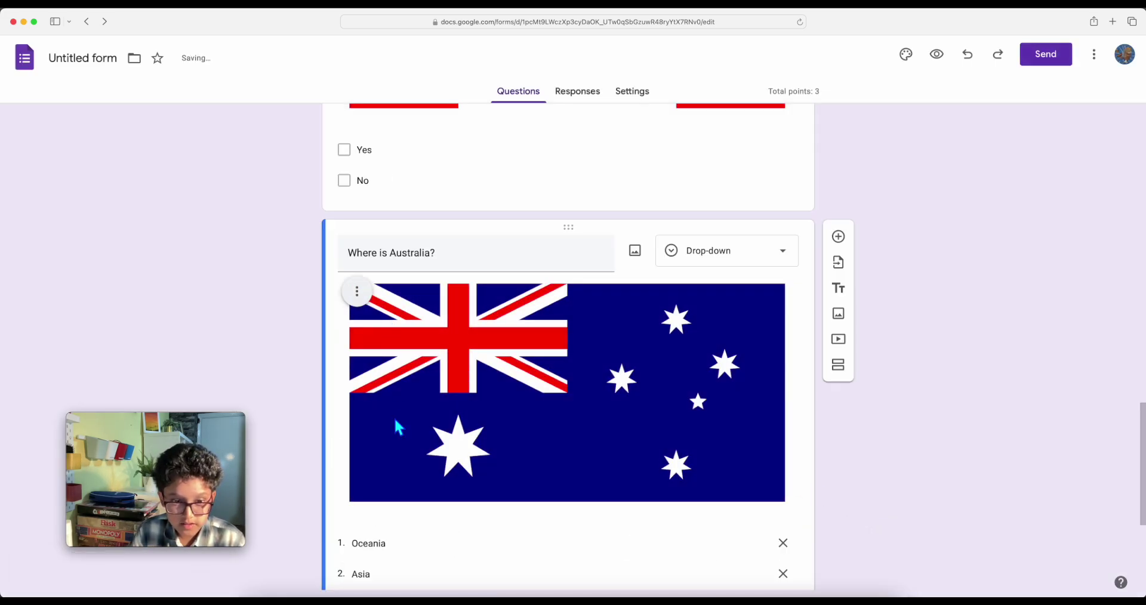
Shrink the Australian flag image slightly, keeping its proportions, and centre-align it in the question
click(399, 429)
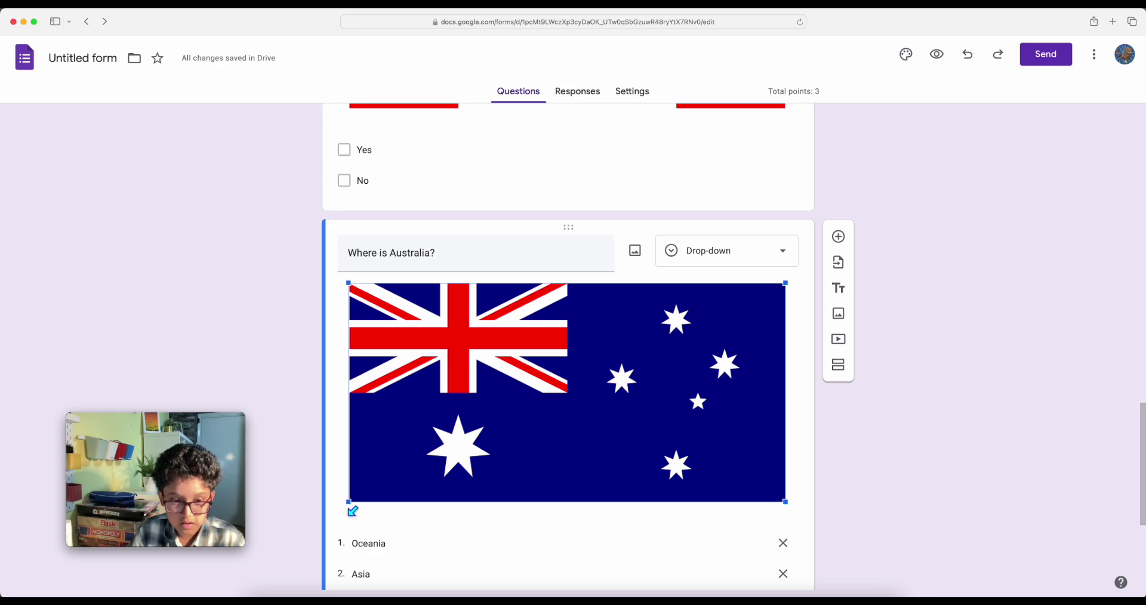
drag(352, 511, 415, 462)
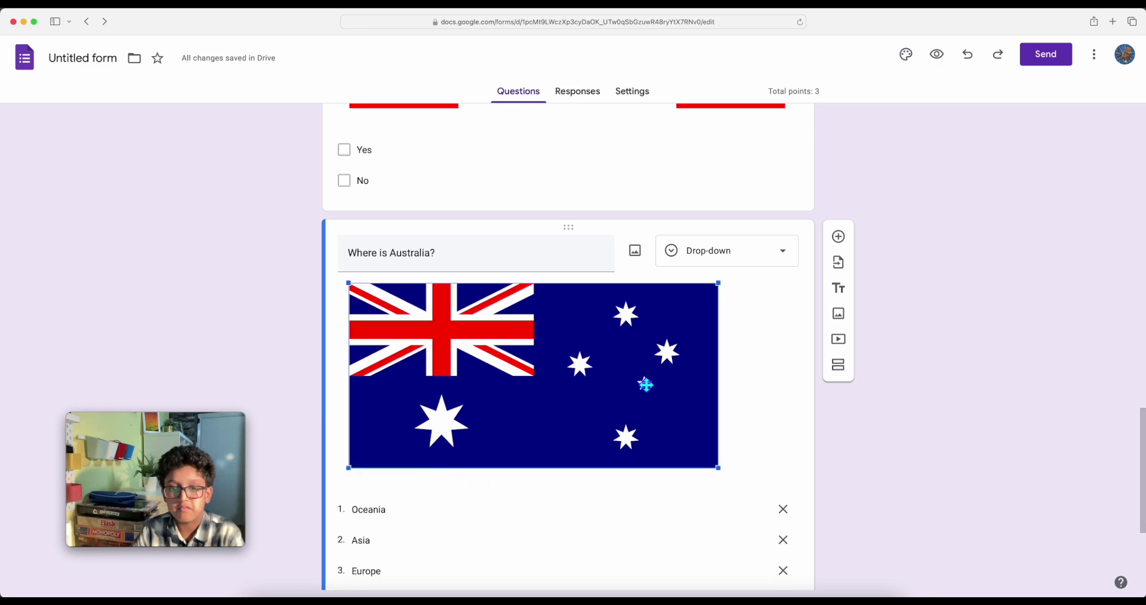
click(474, 258)
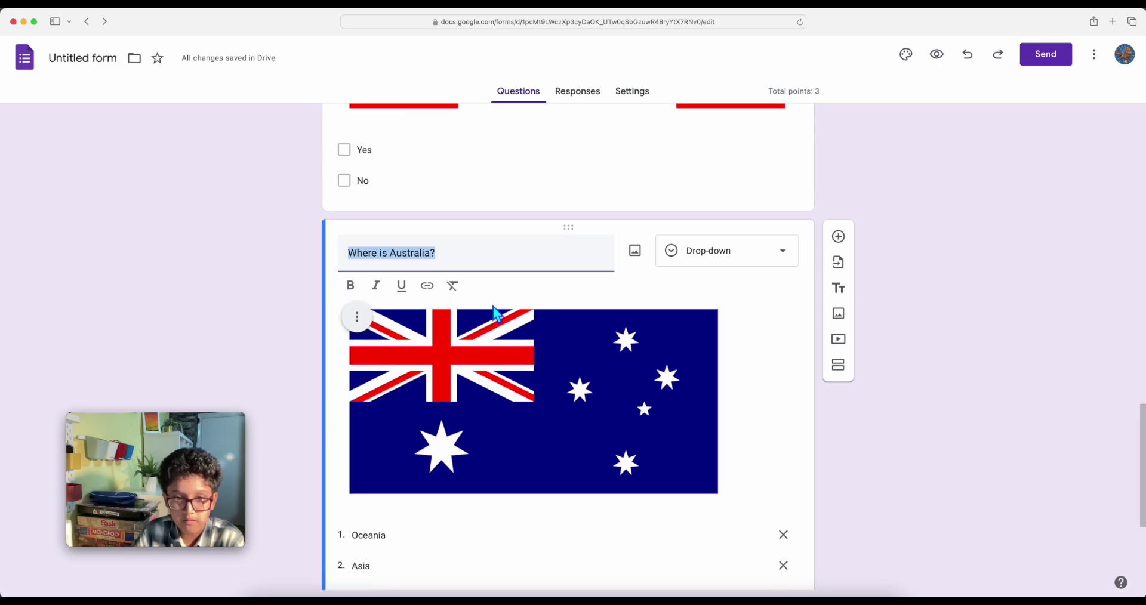
click(359, 320)
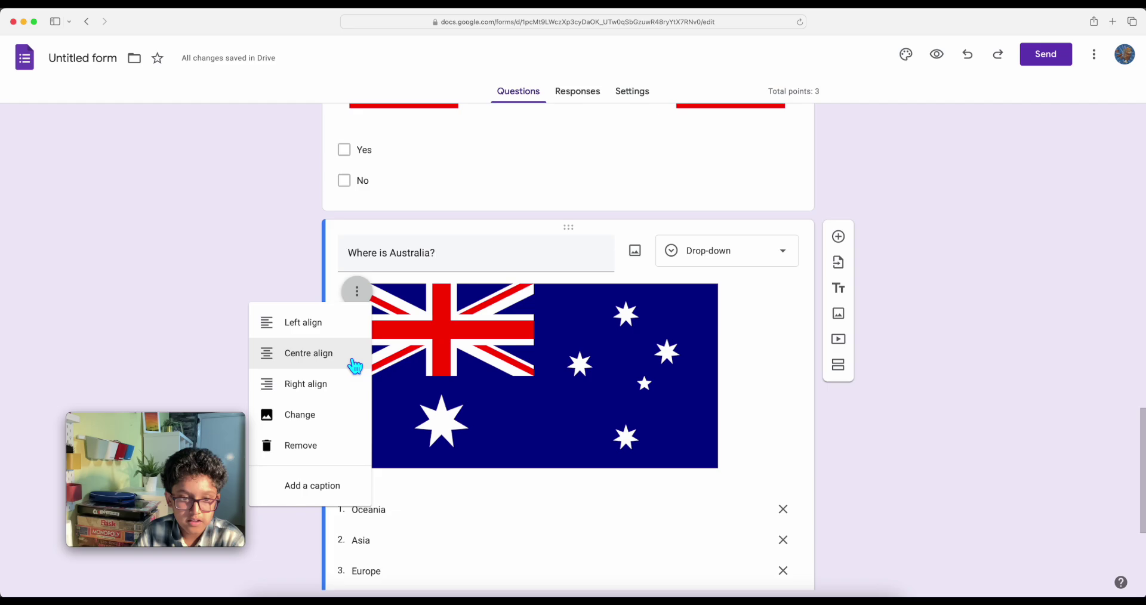
click(361, 366)
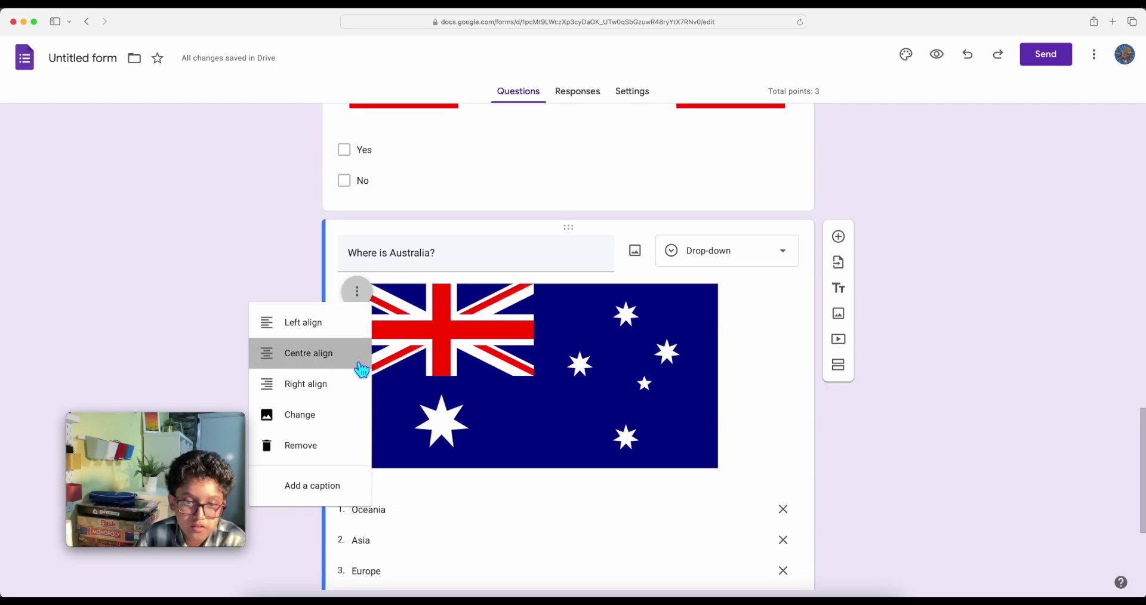
Mark Oceania as the correct answer in the Australia question's answer key
scroll(408, 503, down, 4)
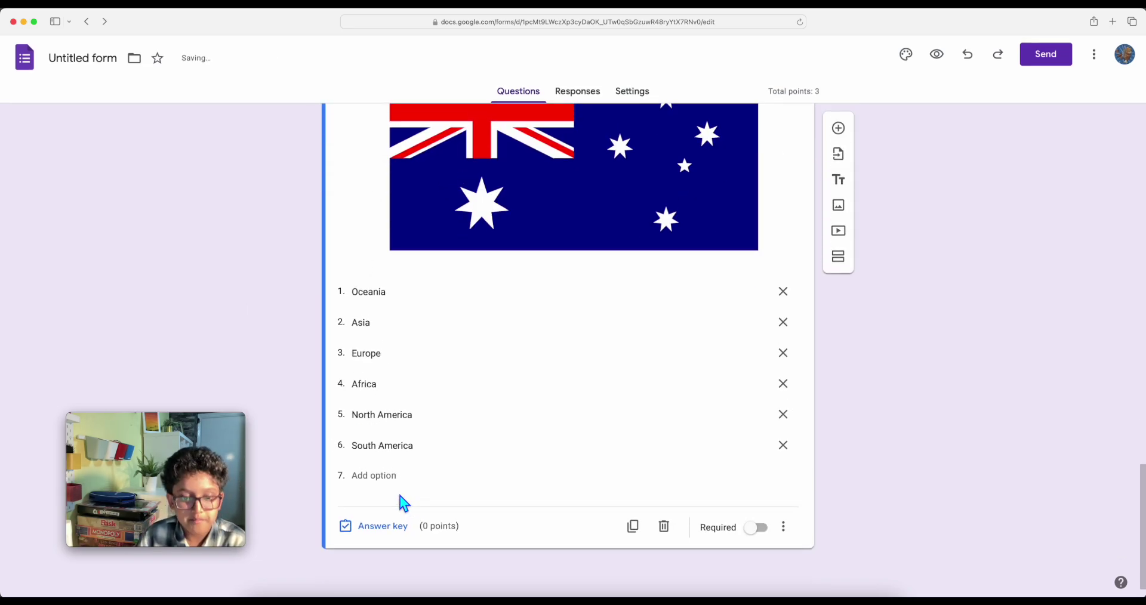
click(401, 530)
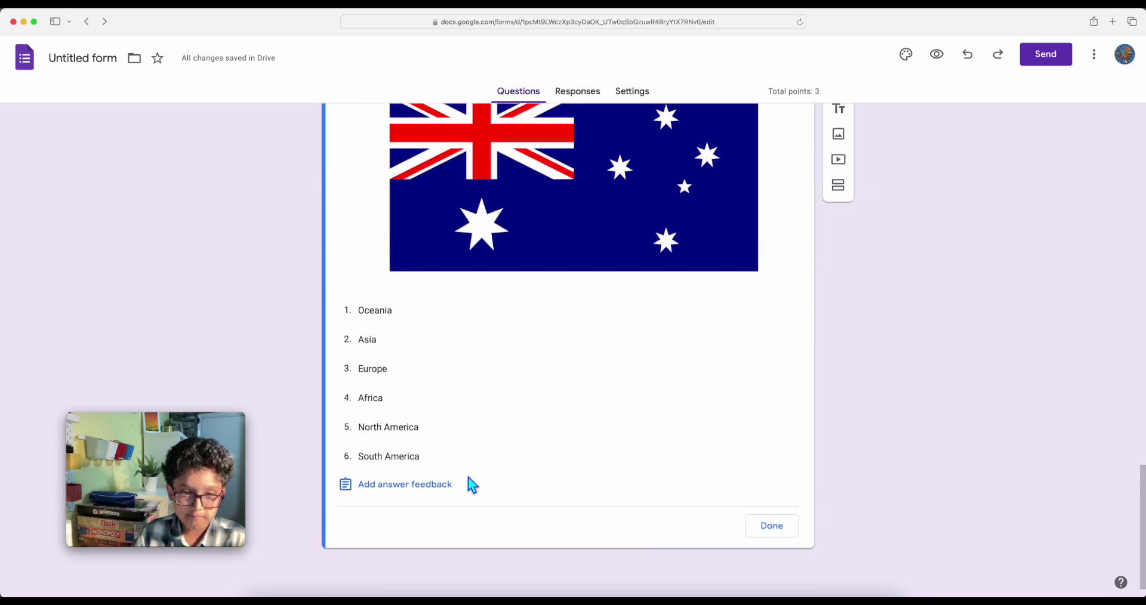
click(431, 318)
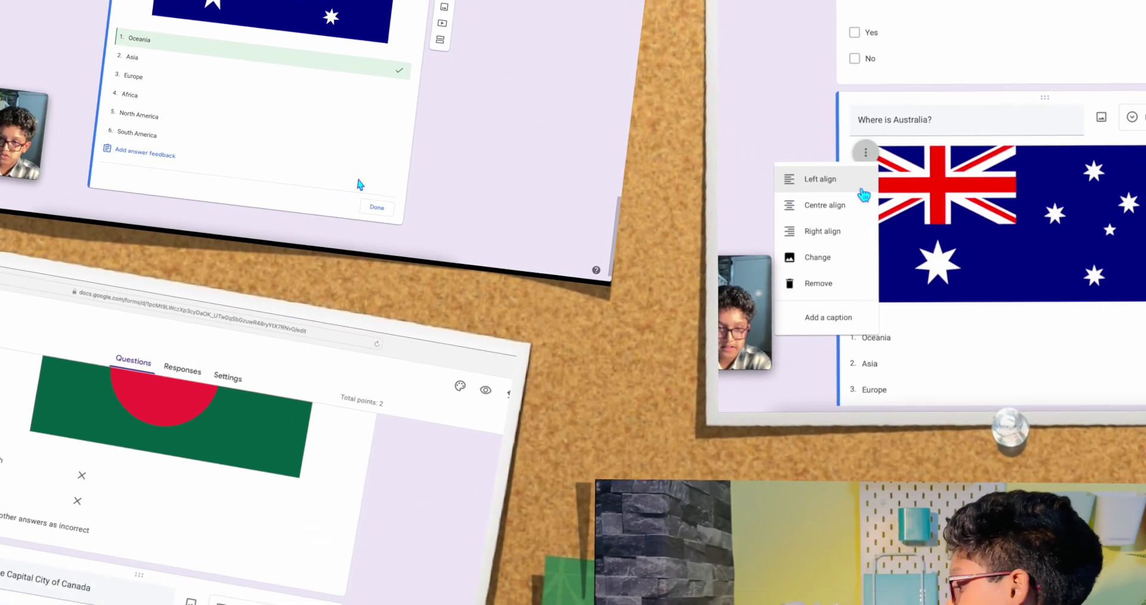